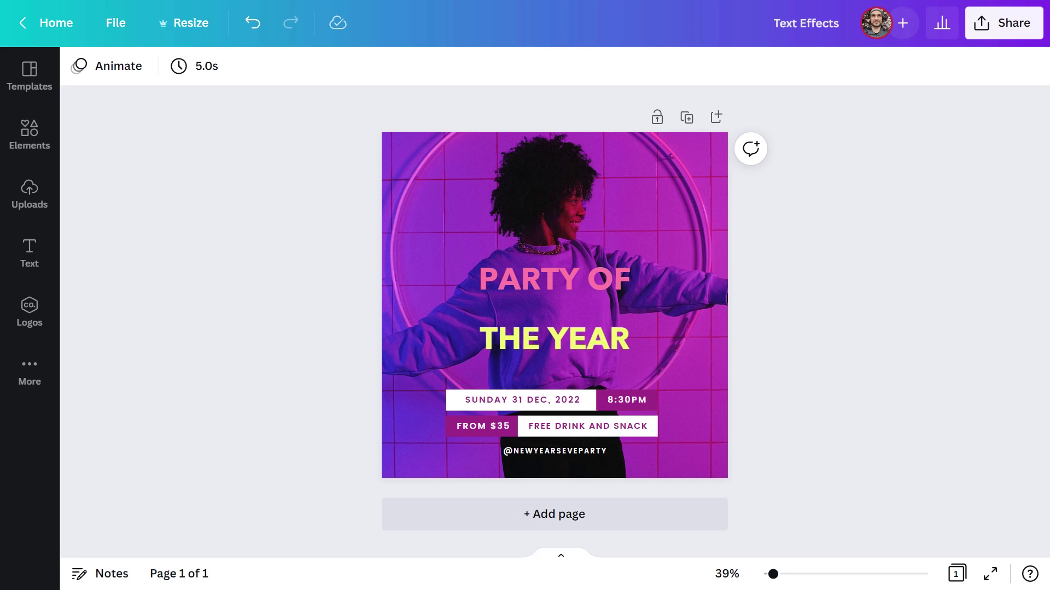
Change the PARTY OF THE YEAR heading's font to Neoneon
left_click(496, 303)
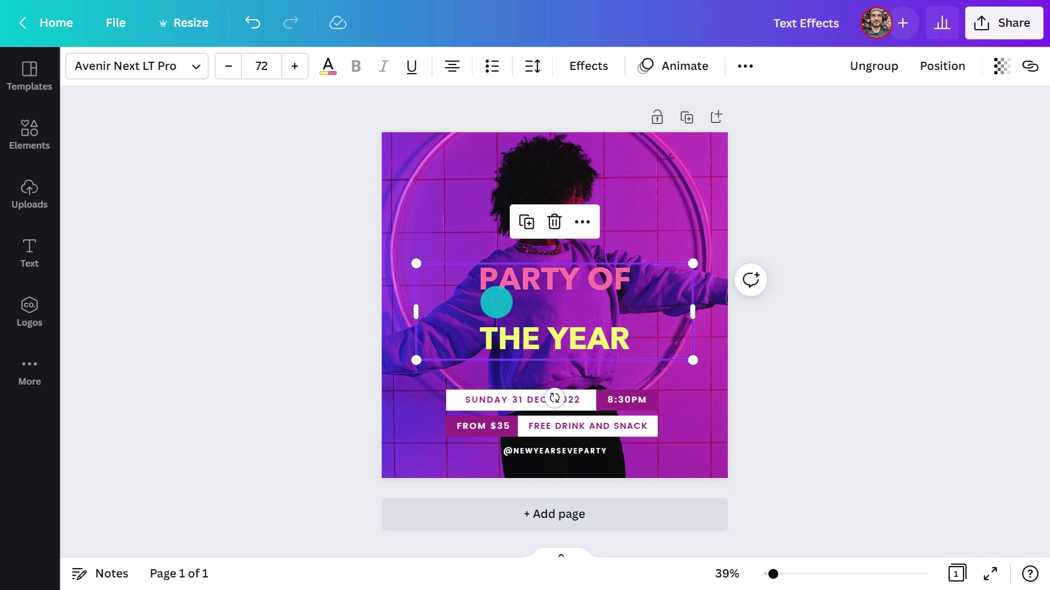
left_click(180, 74)
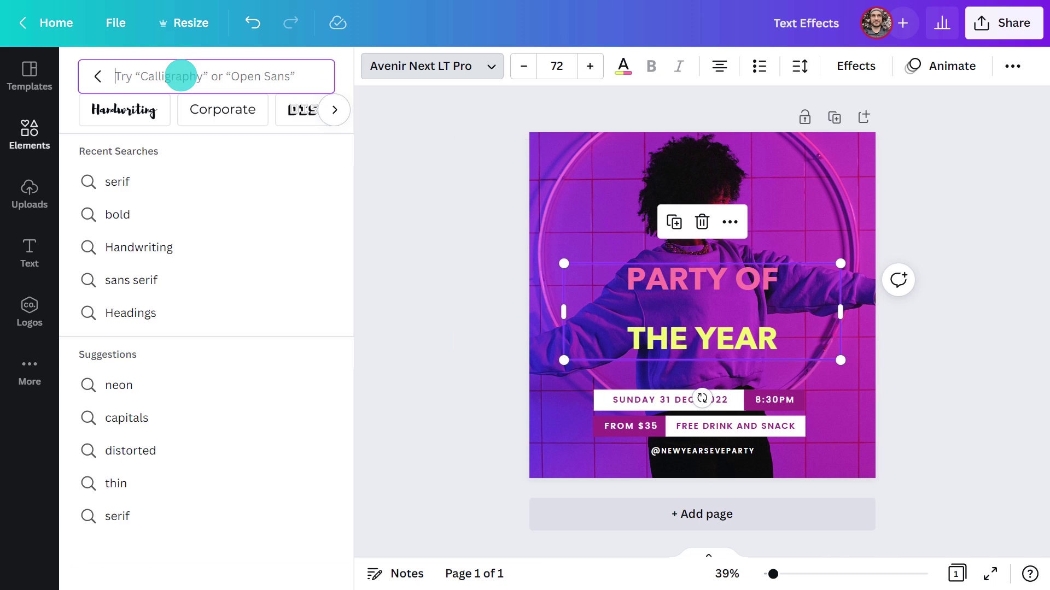
type("neoneon")
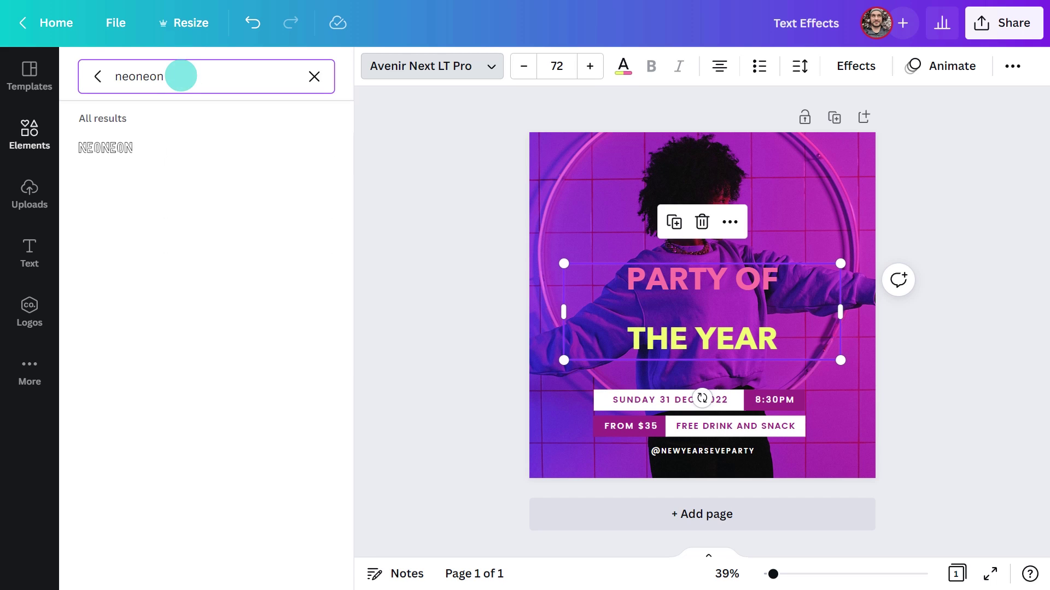
left_click(198, 142)
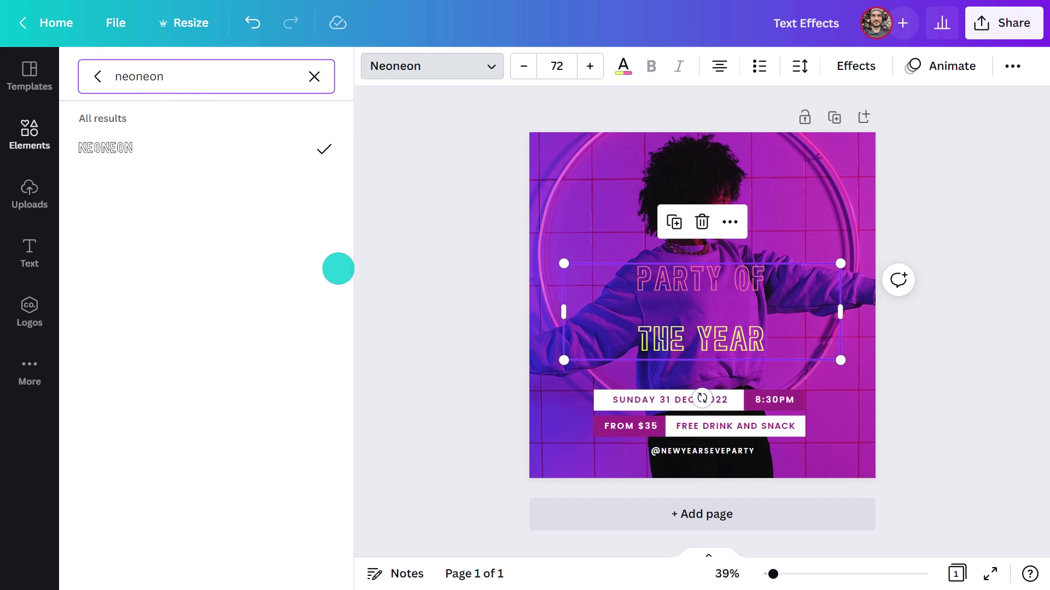
left_click(357, 286)
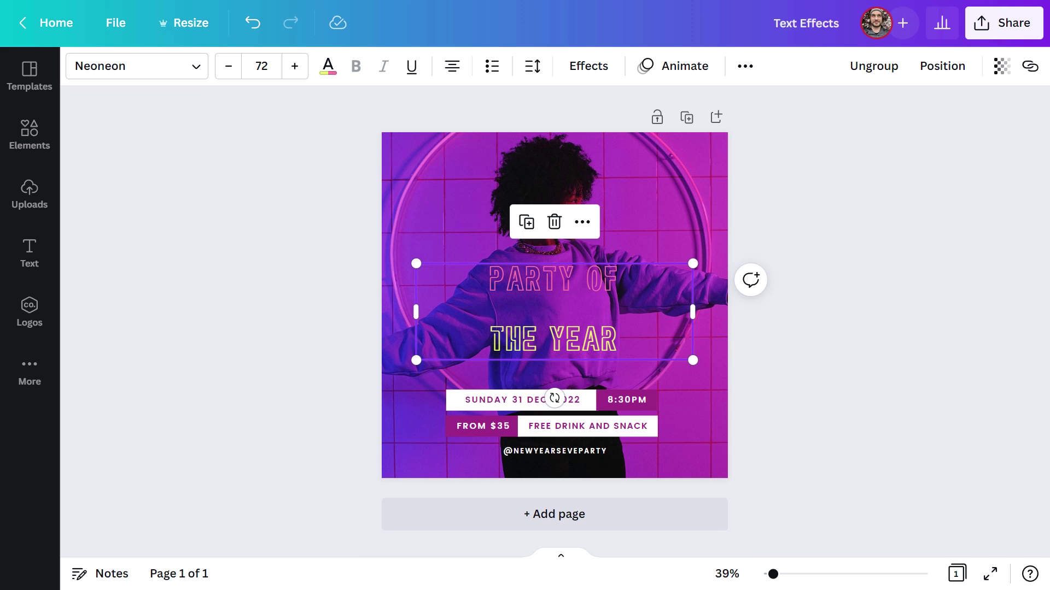
Apply the Neon text effect to the heading and scale it up
left_click(593, 65)
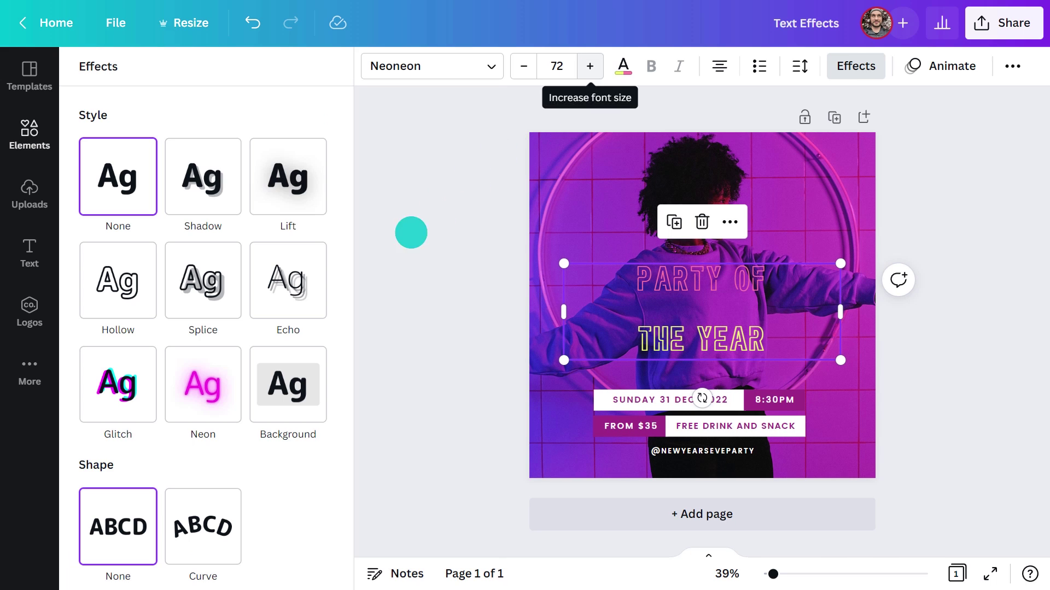
left_click(225, 391)
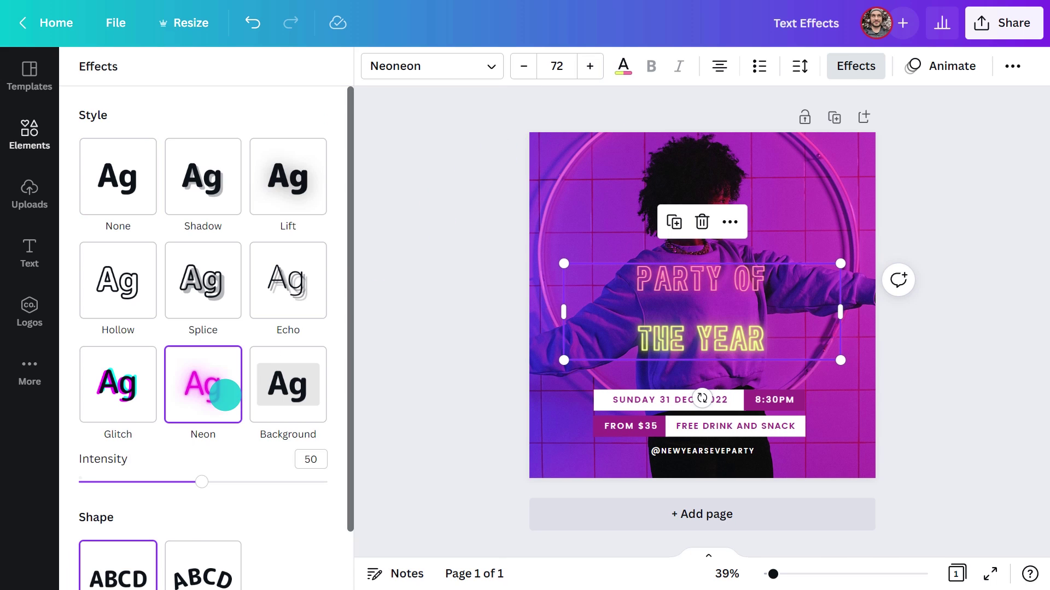
left_click(386, 386)
left_click_drag(691, 262, 811, 199)
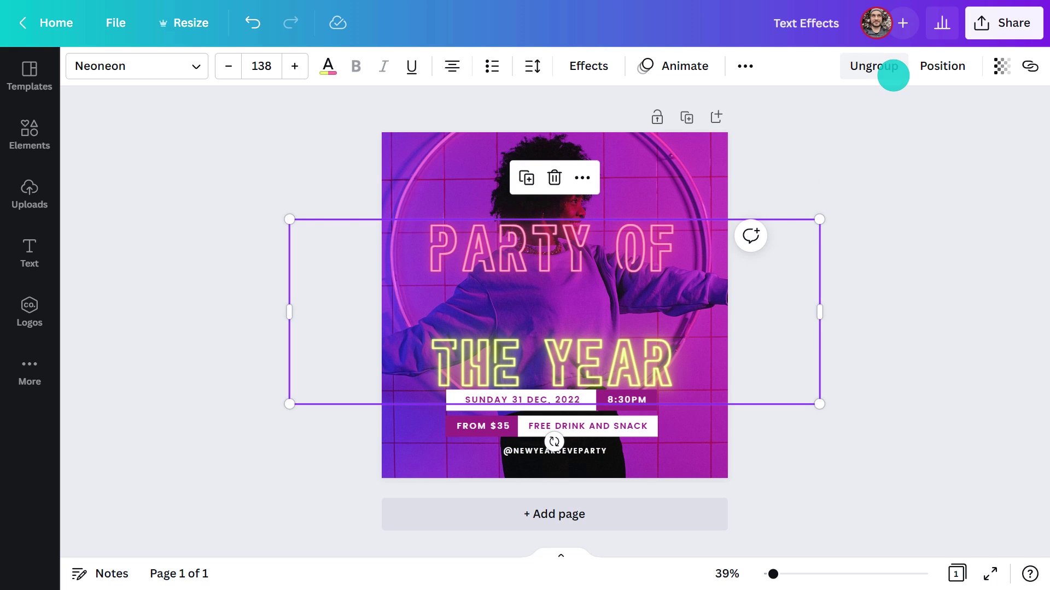
Ungroup the heading and pull the PARTY OF and THE YEAR lines closer together
left_click(892, 75)
left_click(764, 319)
left_click(563, 347)
left_click_drag(563, 346, 566, 323)
left_click_drag(602, 241, 602, 259)
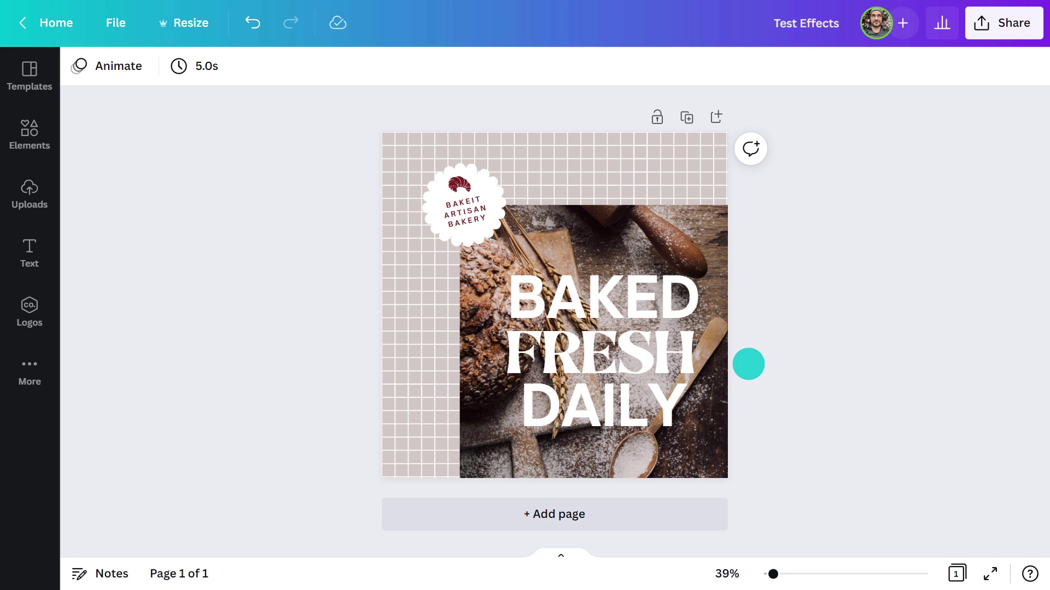
Add a solid dark red Shadow effect to BAKED FRESH DAILY with an adjusted direction
left_click(645, 343)
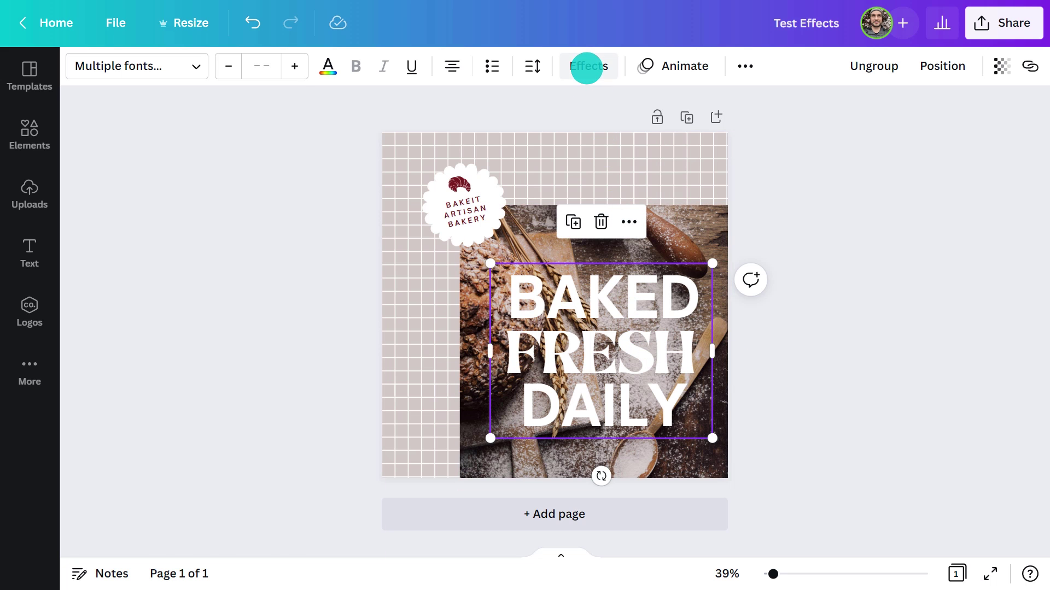
left_click(586, 68)
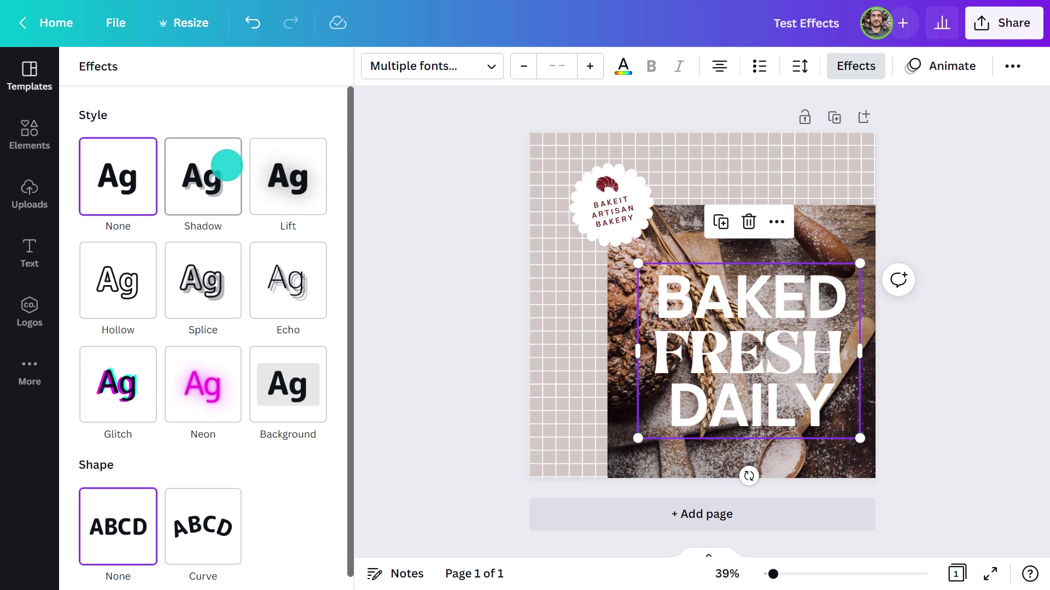
left_click(211, 170)
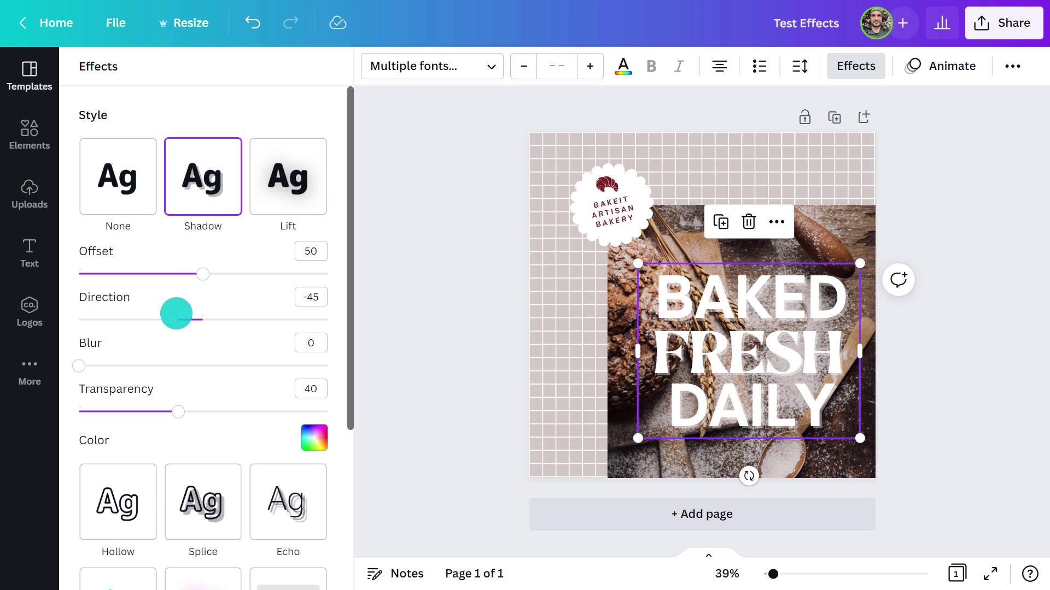
left_click_drag(171, 319, 239, 319)
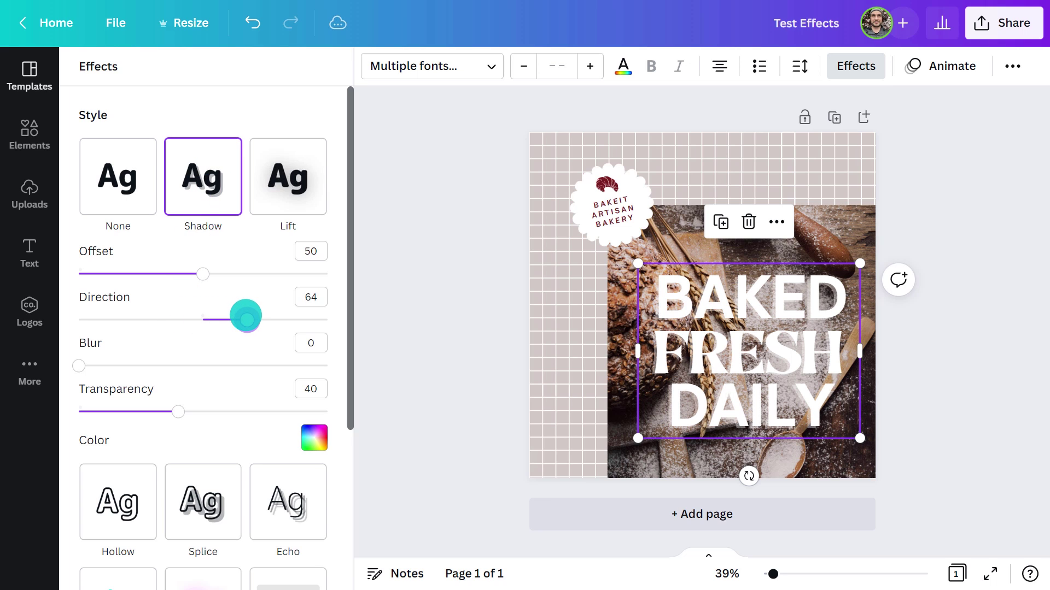
left_click(315, 438)
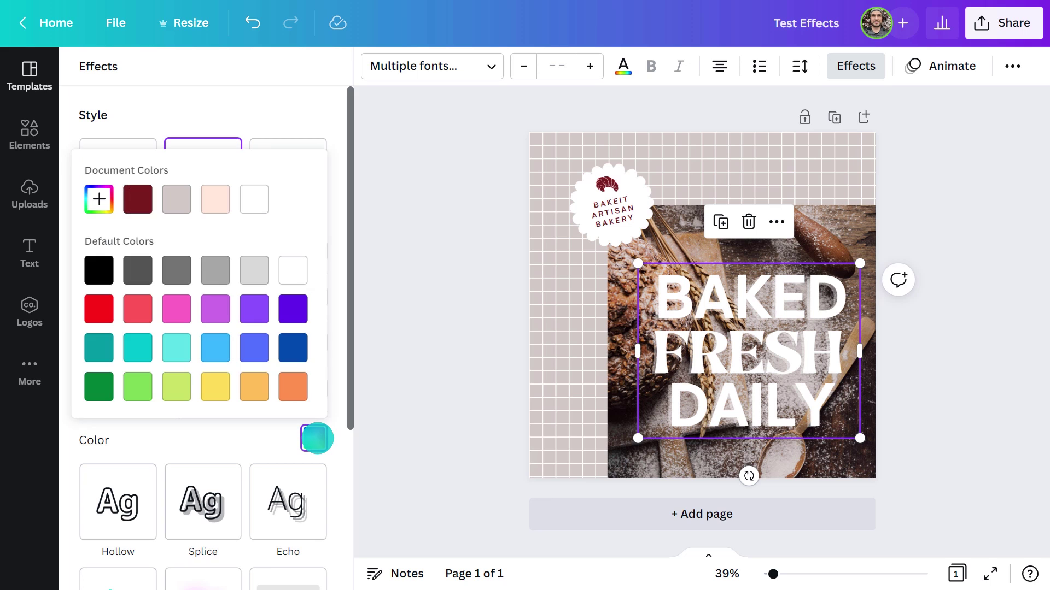
left_click(146, 204)
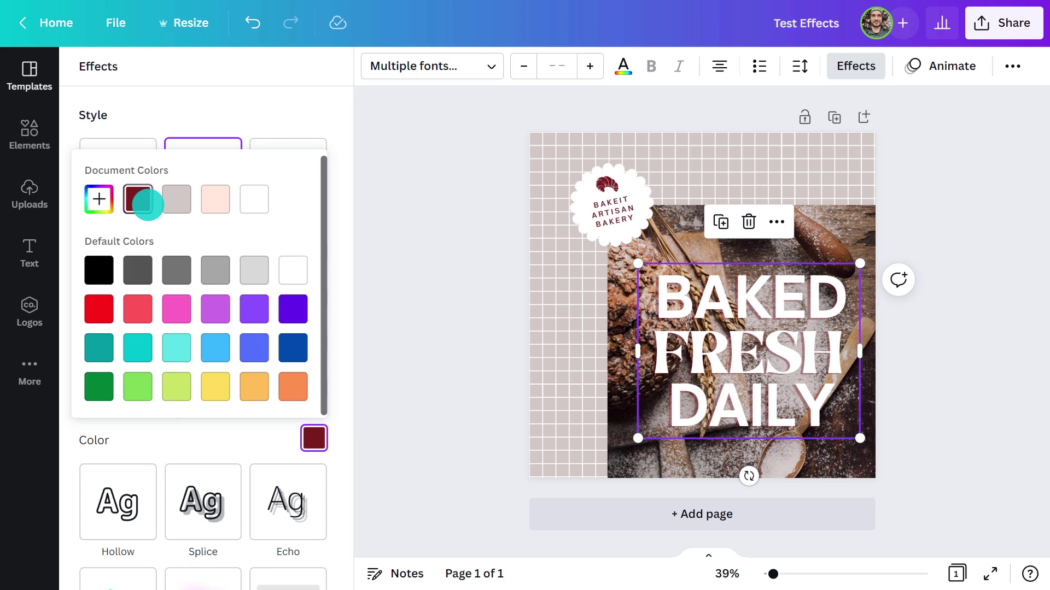
left_click(281, 438)
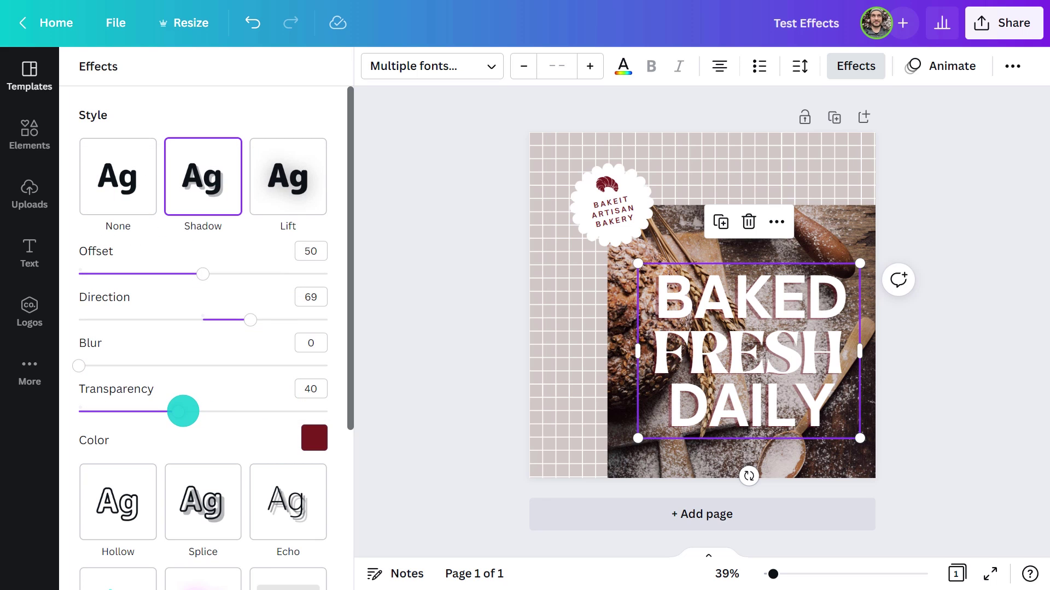
left_click_drag(183, 412, 363, 413)
left_click(406, 383)
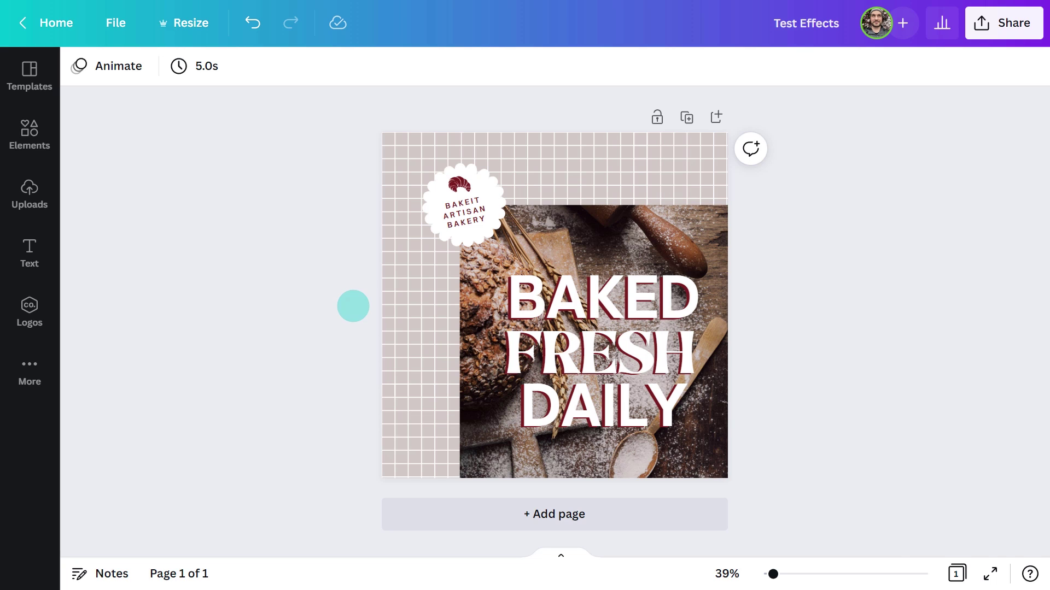
Apply the Curve effect to the BAKEIT ARTISAN BAKERY badge text, set to 73
left_click(460, 216)
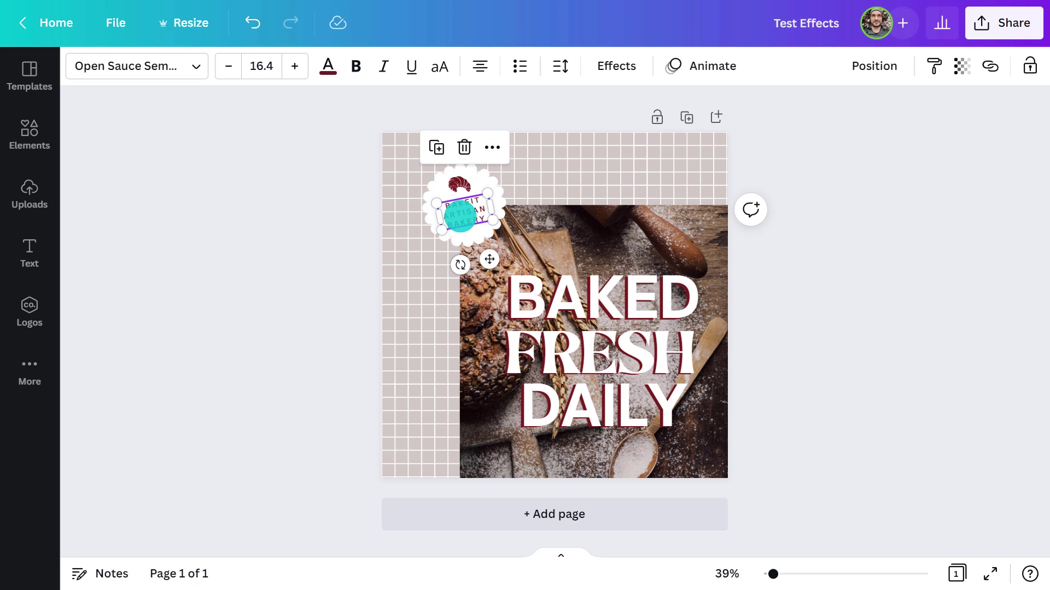
left_click(616, 66)
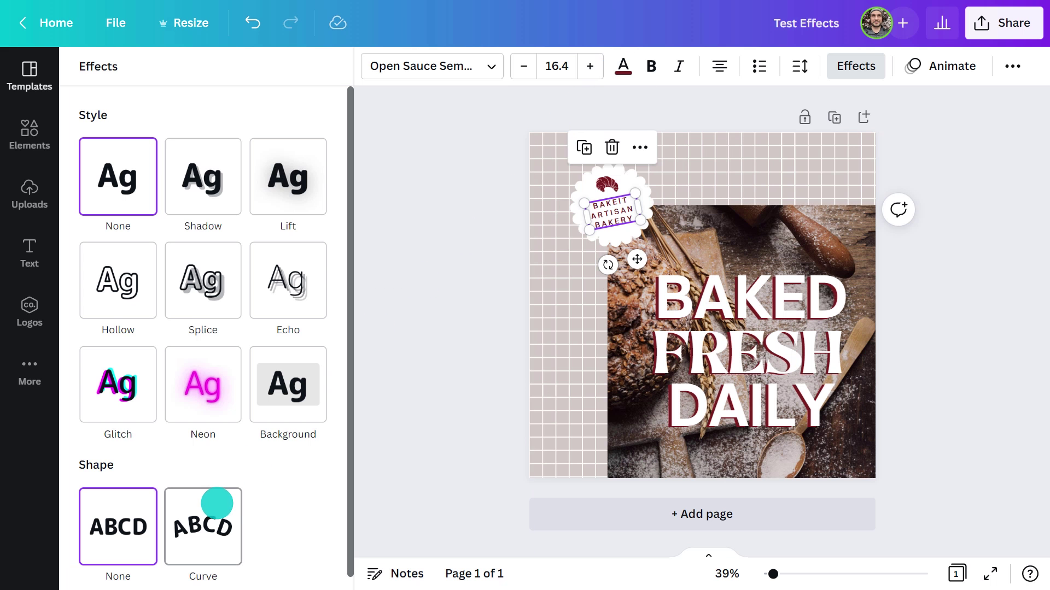
left_click(217, 504)
left_click_drag(260, 558, 293, 556)
left_click(391, 349)
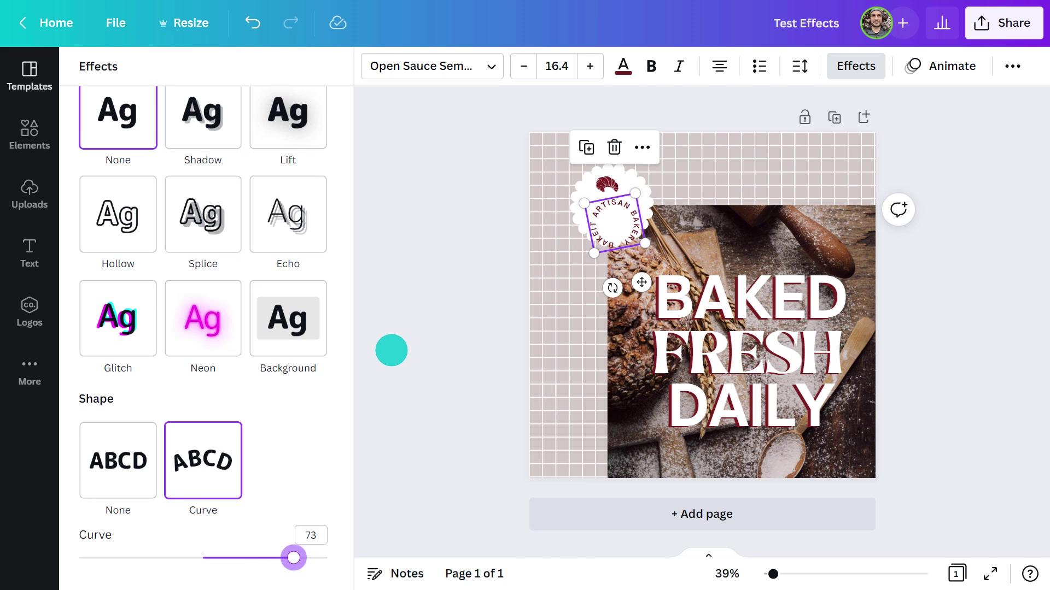
Enlarge the curved badge text and rotate it to wrap around the badge
left_click(436, 203)
left_click_drag(436, 203, 422, 195)
left_click_drag(477, 274, 405, 228)
Nudge the croissant image slightly down and right within the badge
left_click(458, 188)
left_click_drag(458, 187, 464, 206)
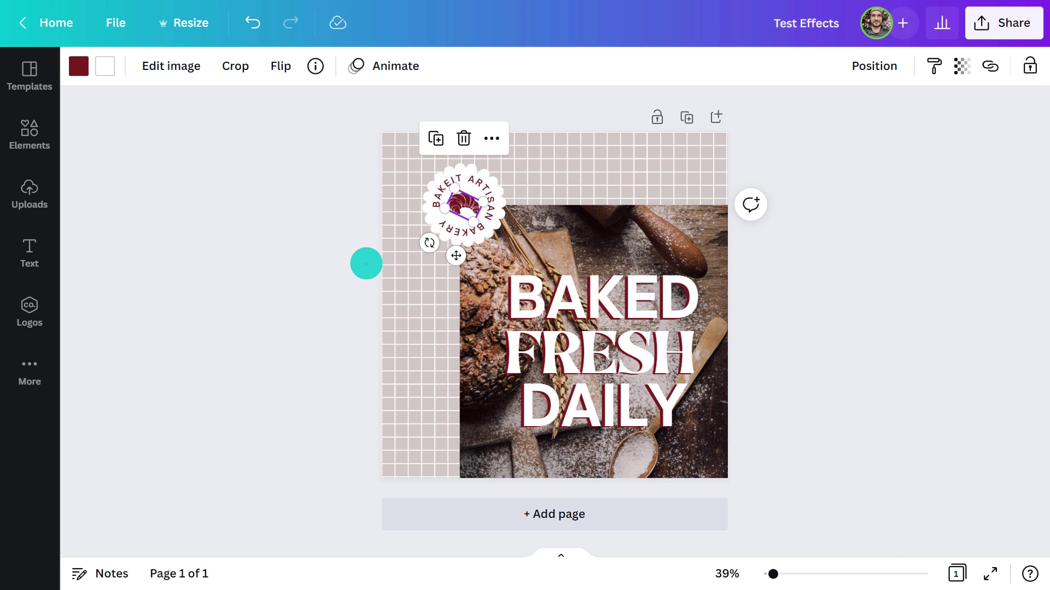
left_click(366, 263)
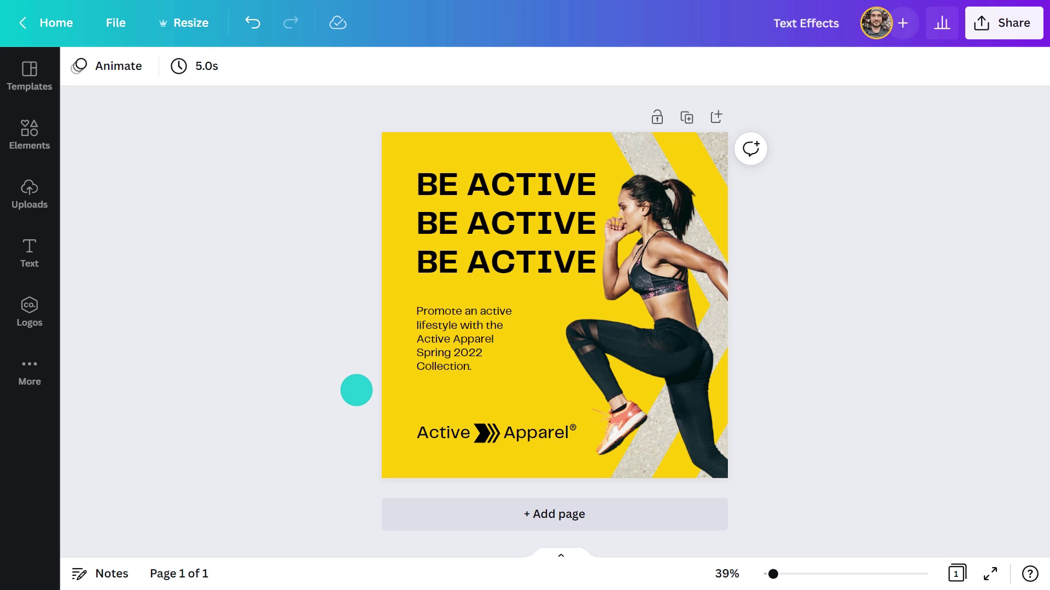
Apply the Hollow effect to the lower two BE ACTIVE lines
left_click(464, 227)
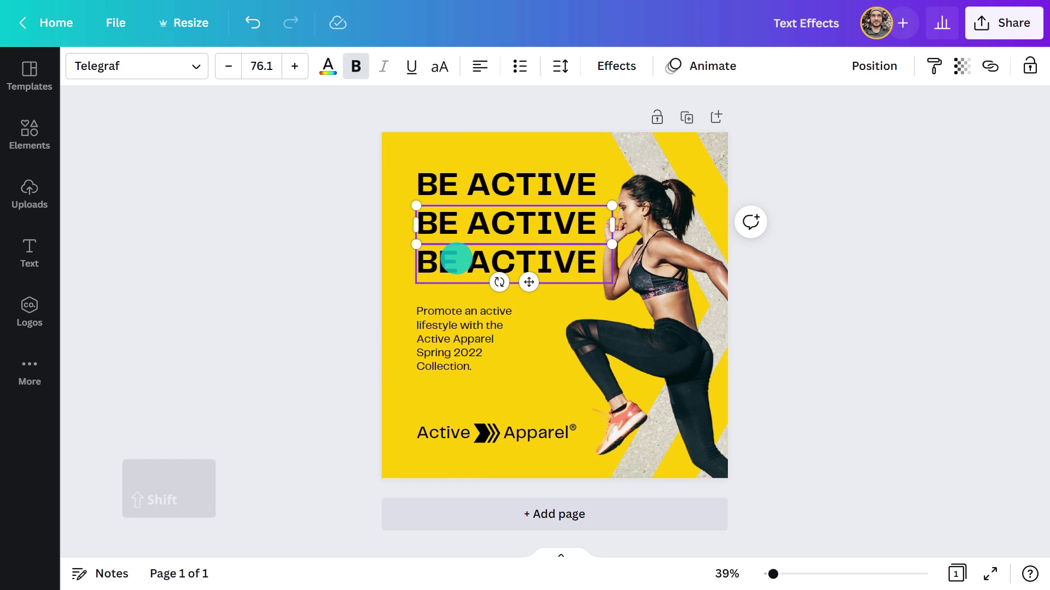
left_click(457, 258, "shift")
left_click(616, 65)
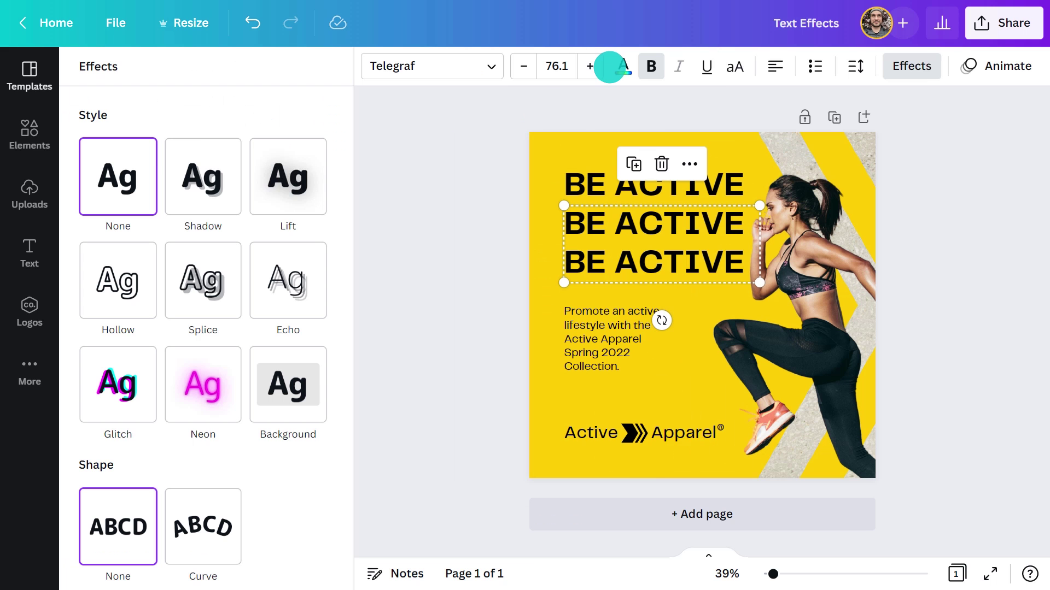
left_click(129, 281)
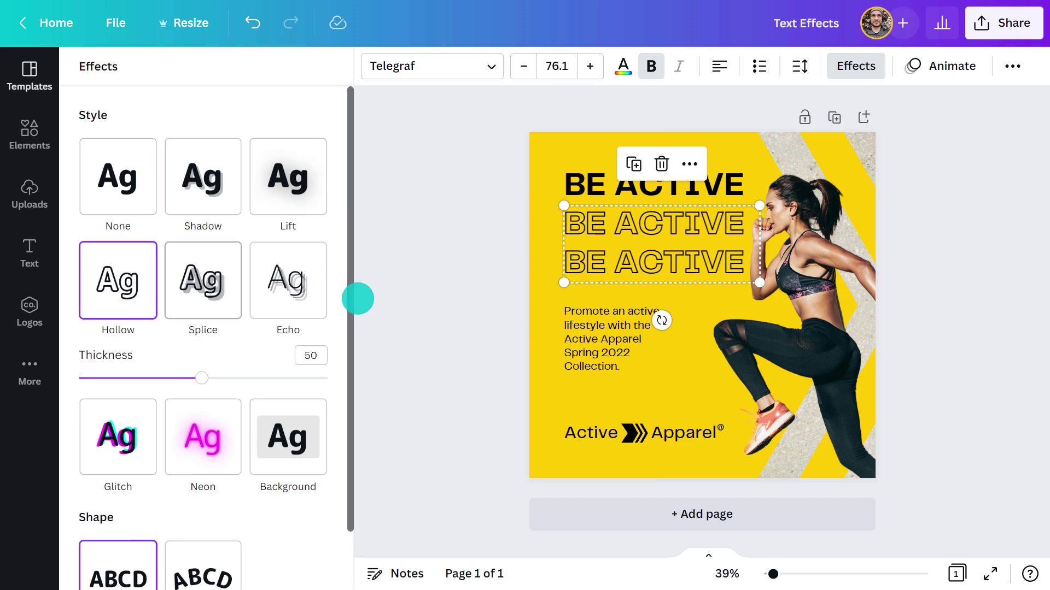
left_click(359, 298)
left_click(363, 299)
Set transparency to 60 on the middle BE ACTIVE line and 36 on the bottom one
left_click(511, 224)
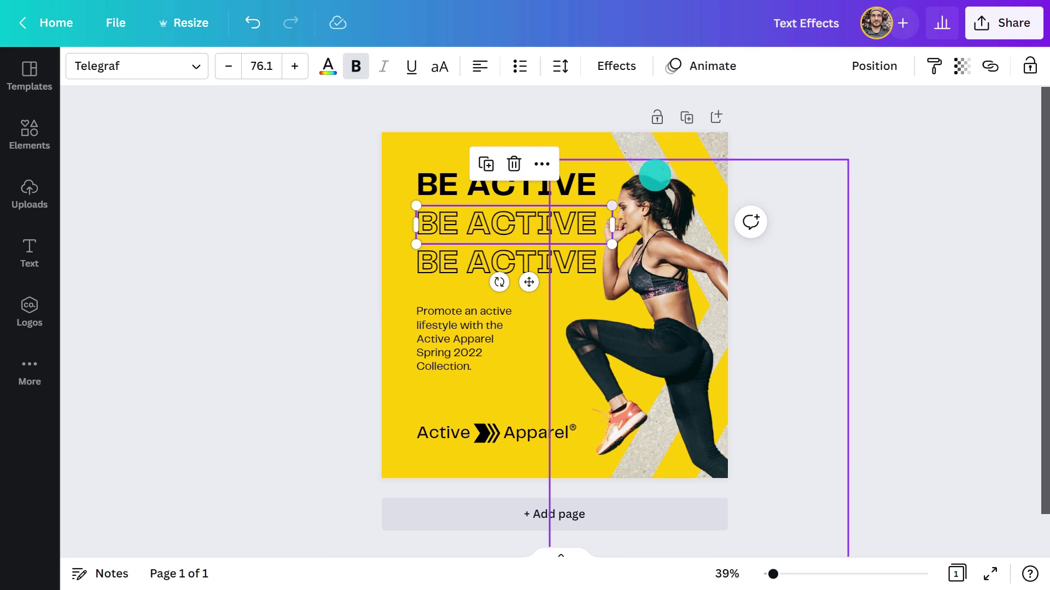
left_click(957, 66)
left_click_drag(949, 131, 890, 137)
left_click(572, 263)
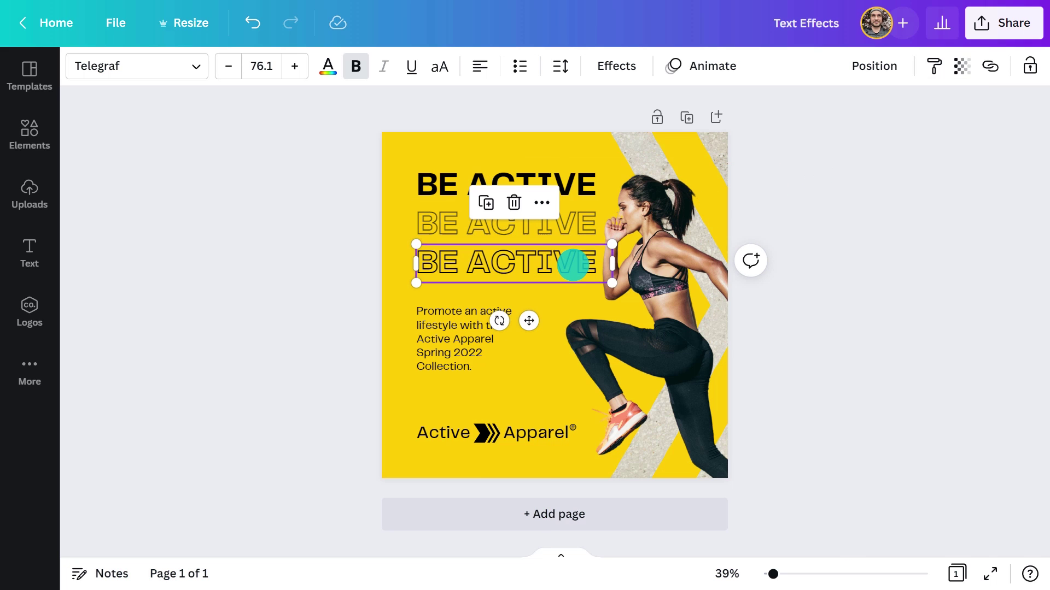
left_click(961, 66)
left_click_drag(954, 132, 848, 136)
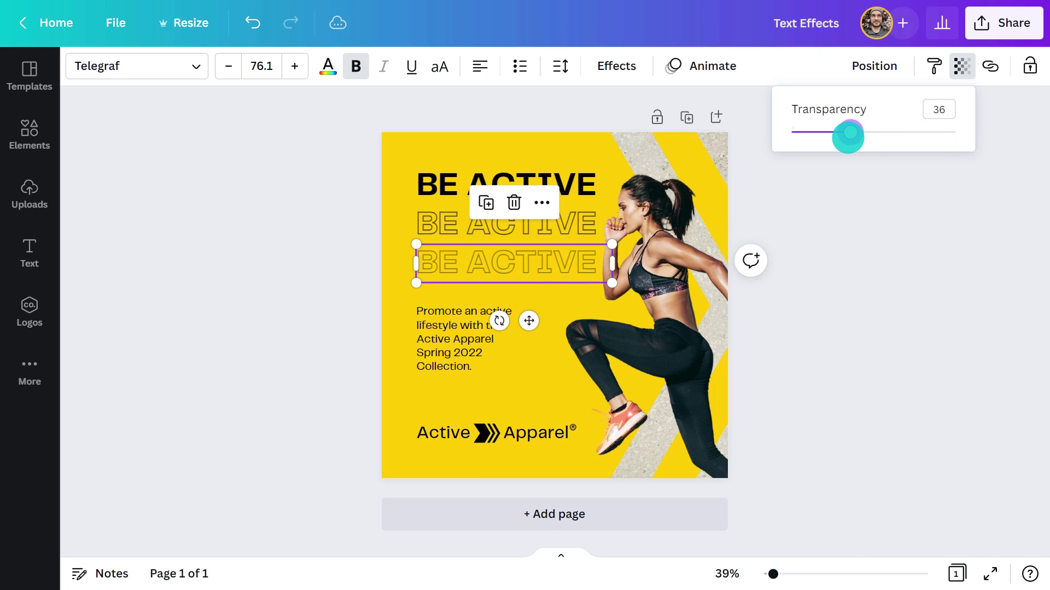
left_click(964, 68)
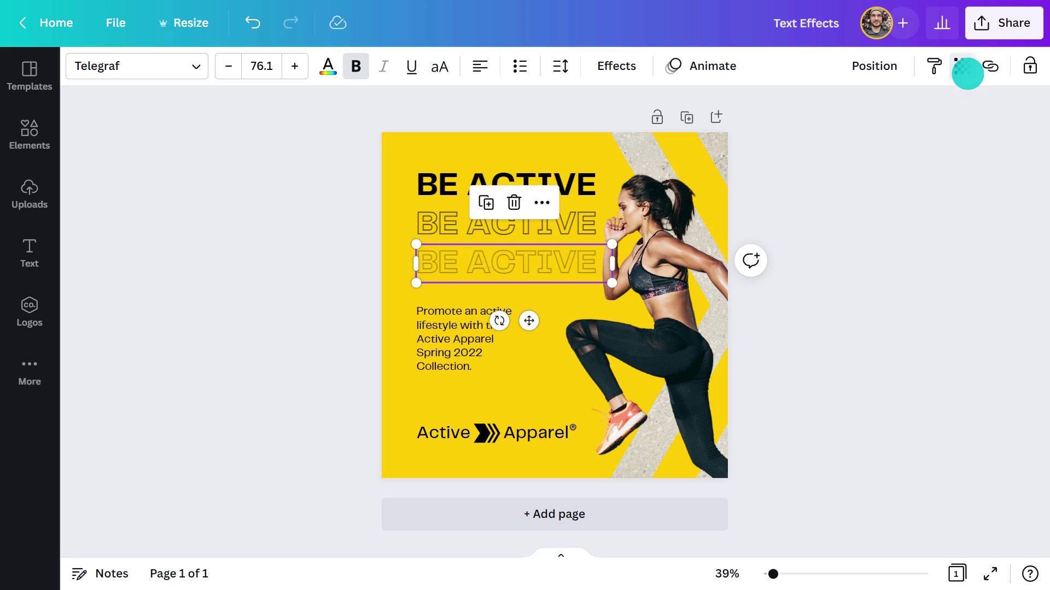
left_click(792, 323)
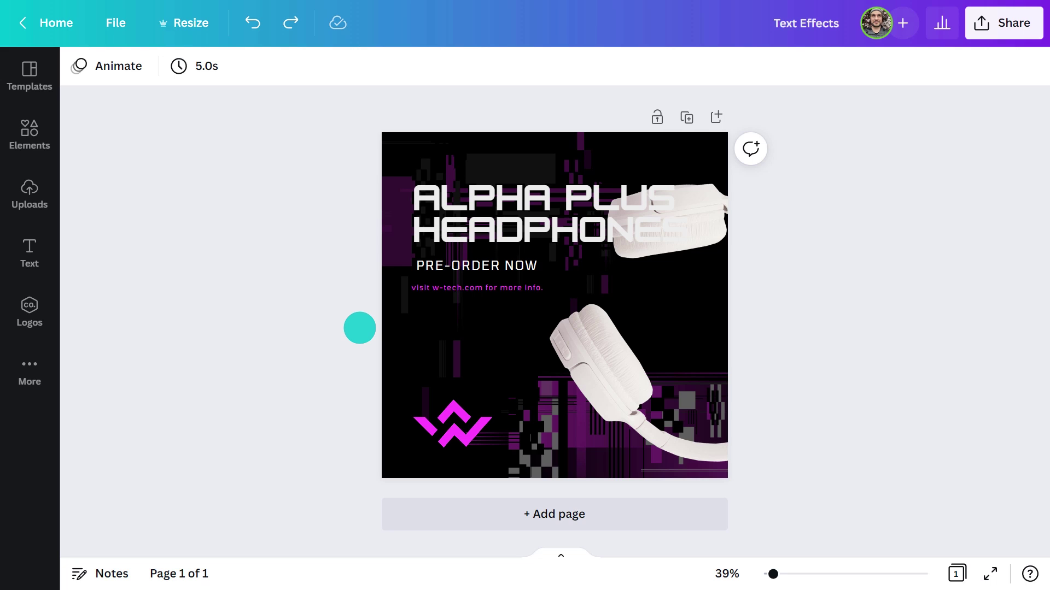
Give PRE-ORDER NOW a magenta Background effect with roundness 0
left_click(435, 263)
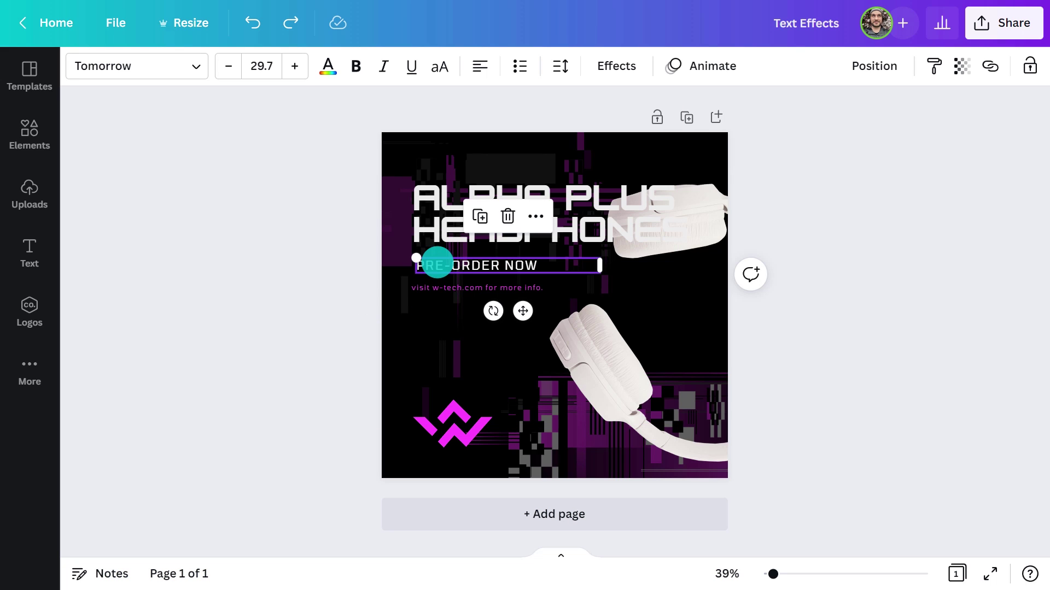
left_click(599, 66)
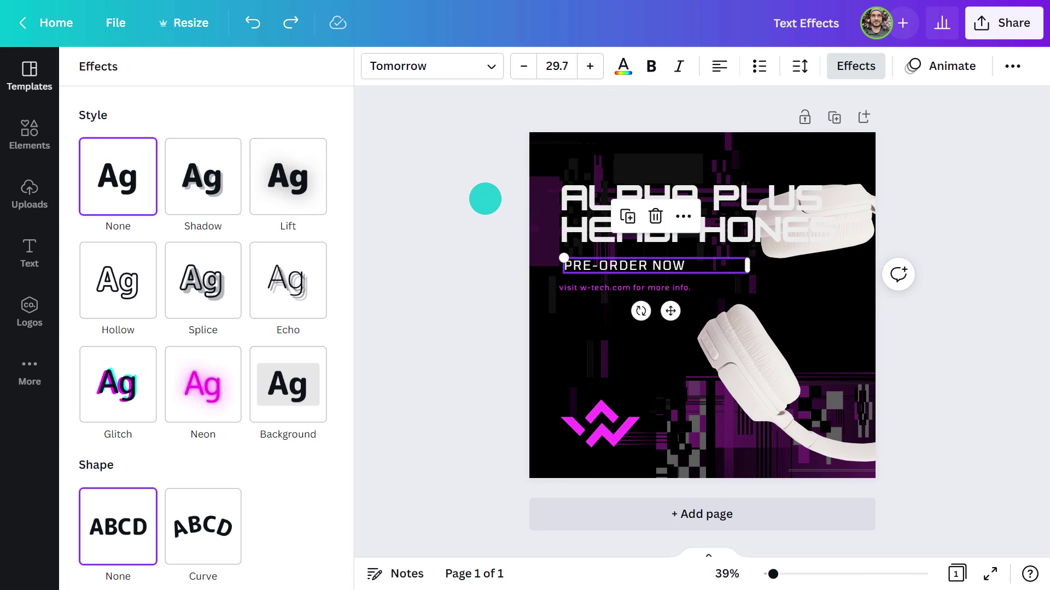
left_click(296, 408)
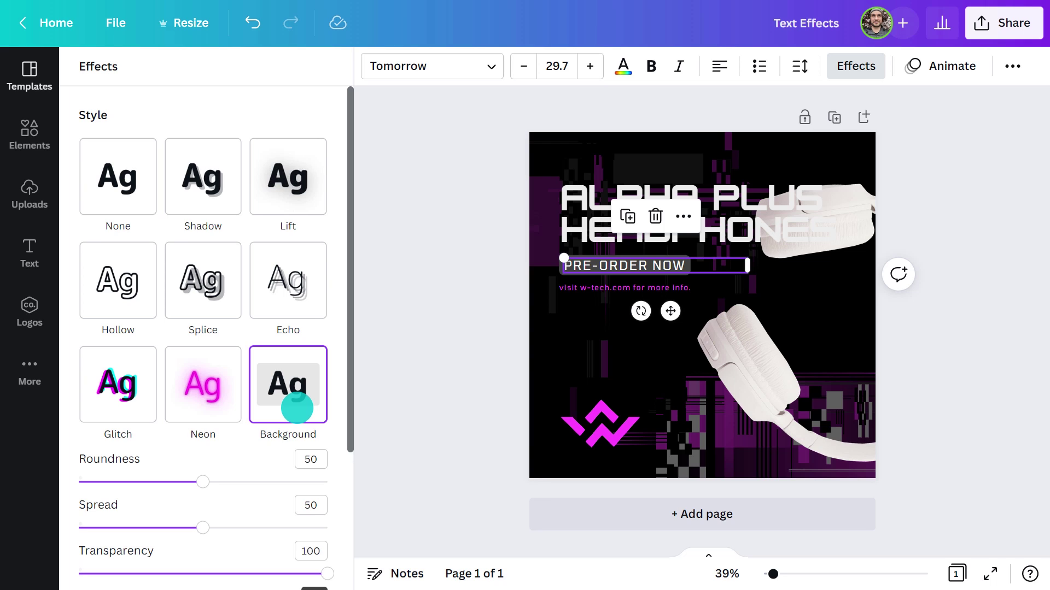
left_click_drag(203, 481, 80, 479)
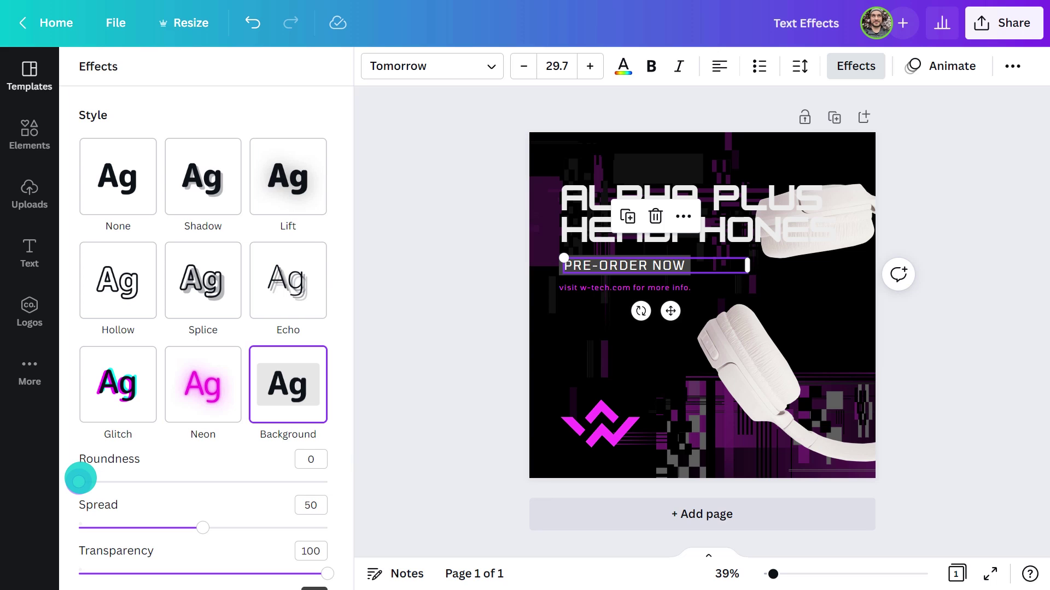
left_click_drag(347, 419, 352, 474)
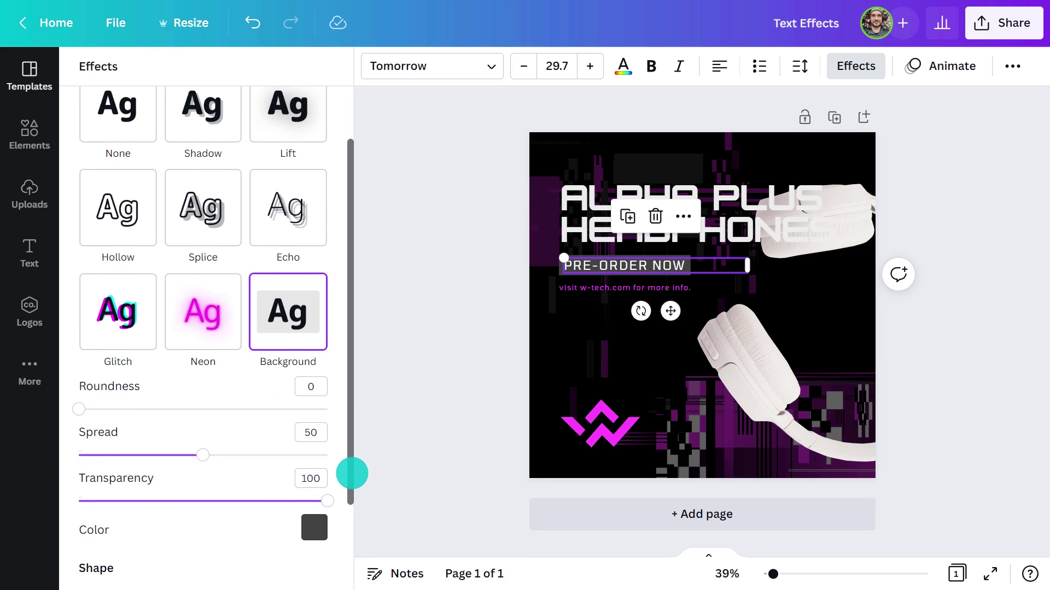
left_click(314, 528)
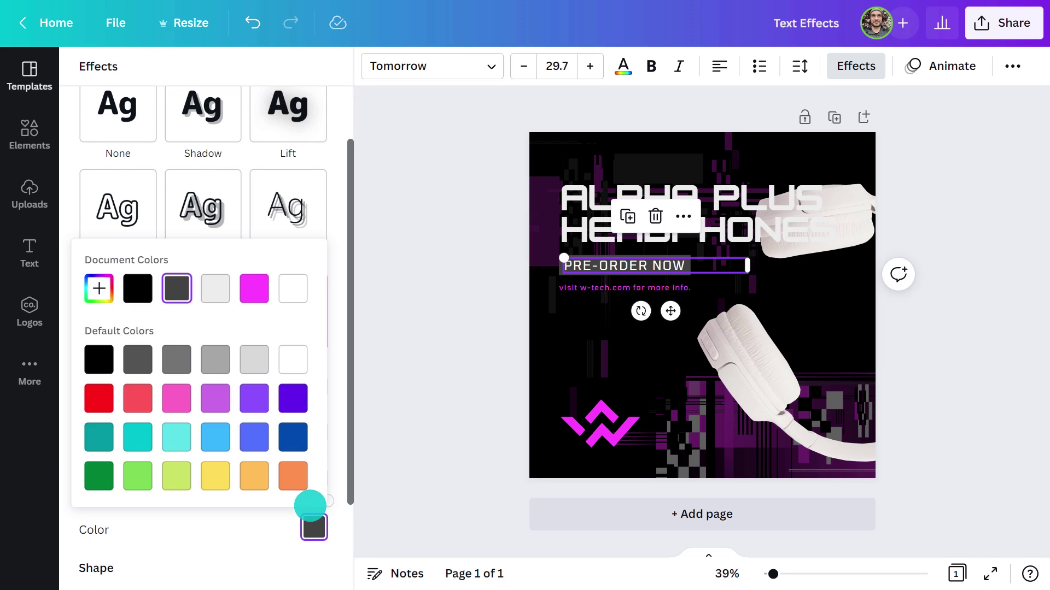
left_click(258, 289)
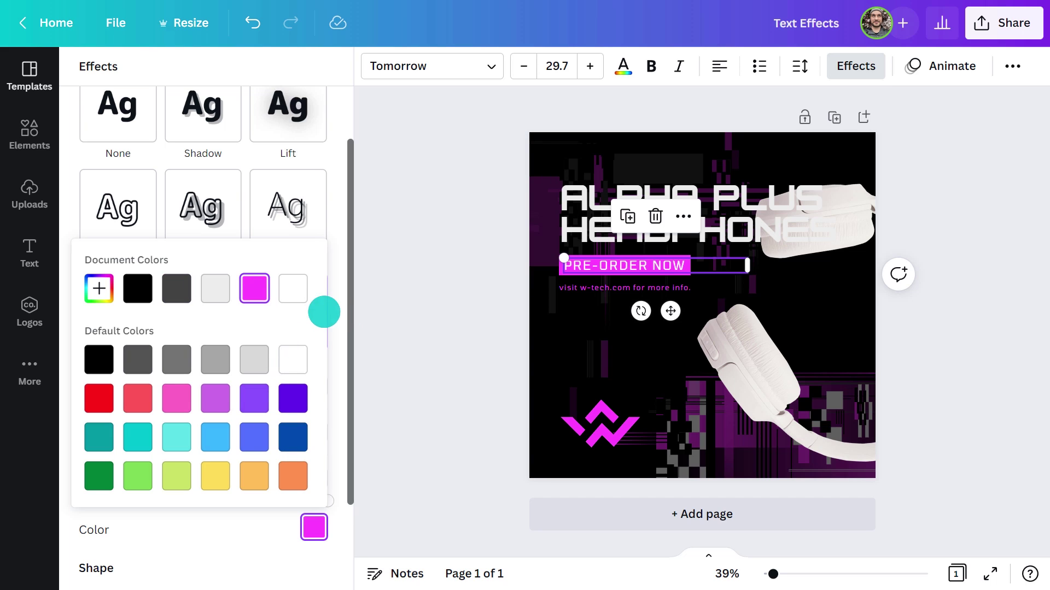
left_click(362, 323)
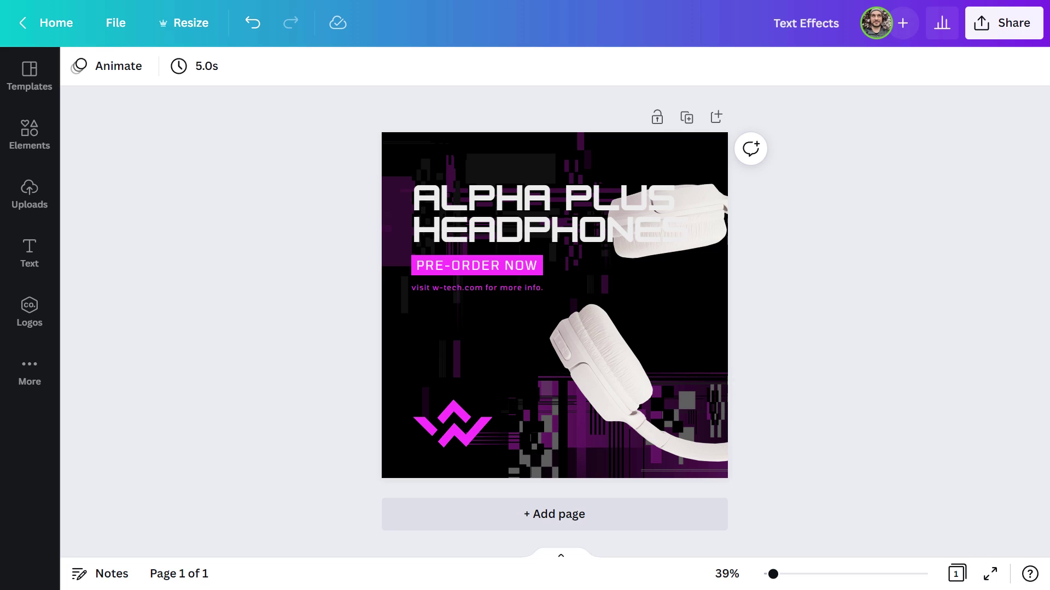
Apply the Lift effect to ALPHA PLUS HEADPHONES at intensity 100
left_click(479, 207)
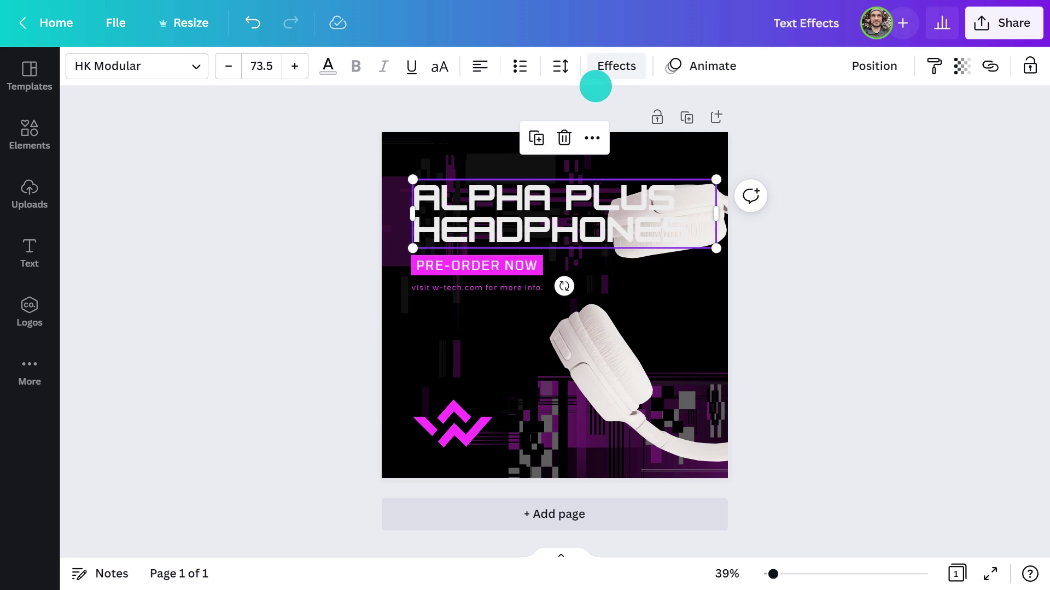
left_click(615, 65)
left_click(301, 176)
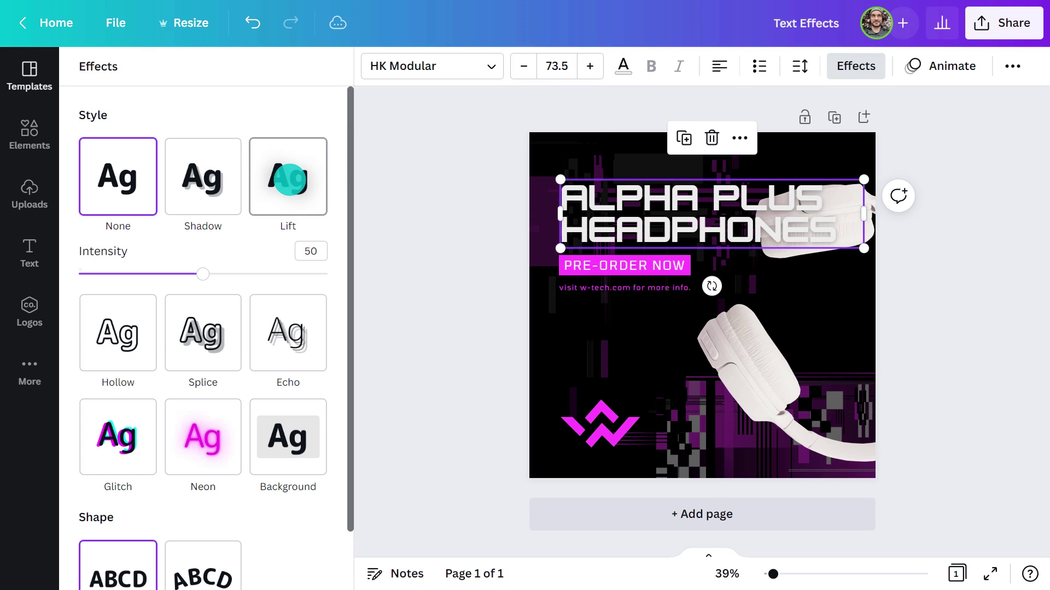
left_click(210, 274)
left_click_drag(210, 273, 328, 275)
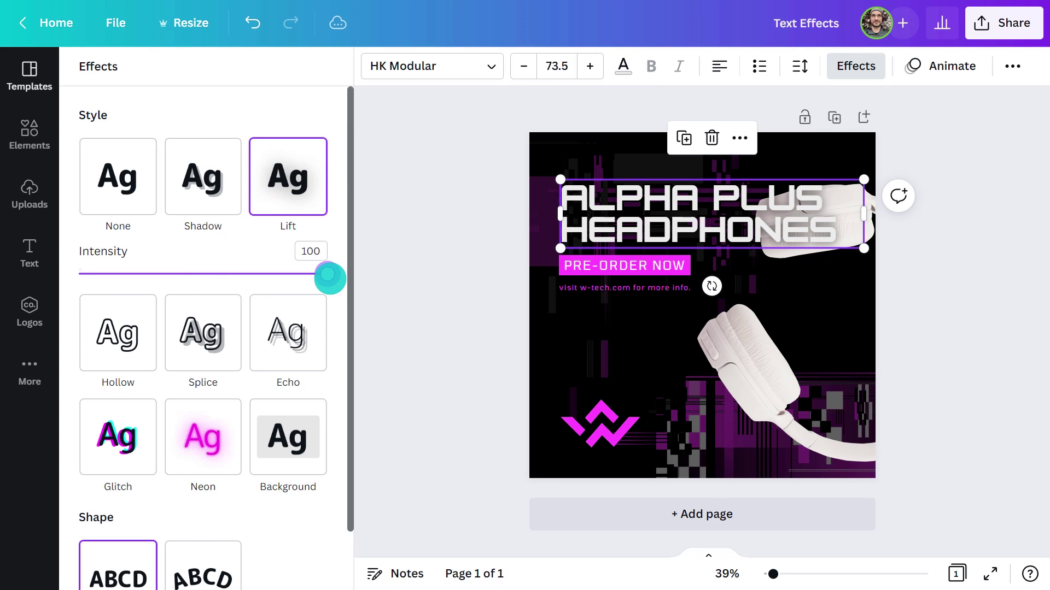
left_click(365, 282)
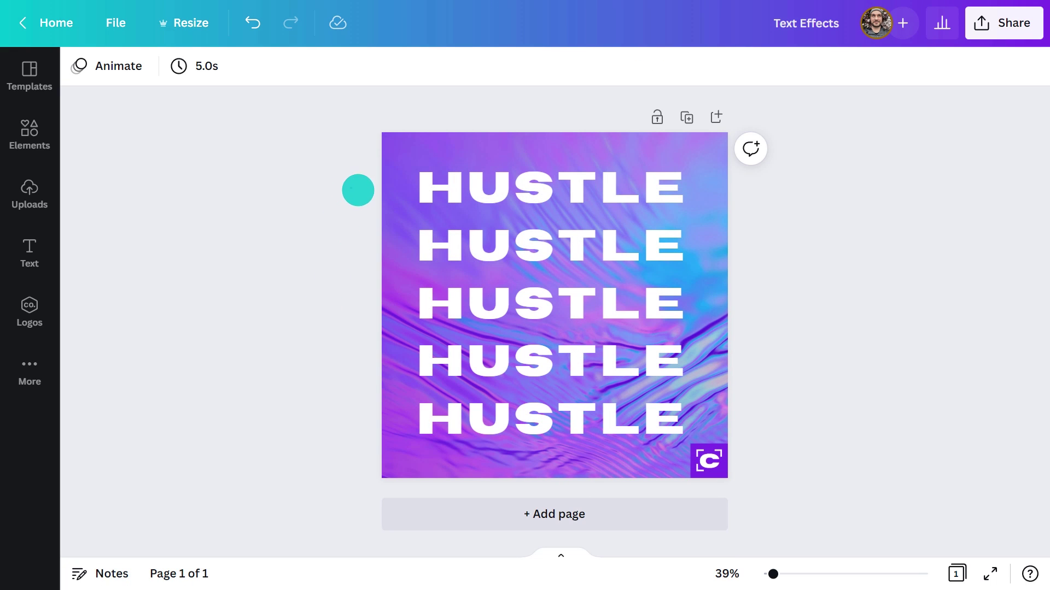
Apply the Echo effect to the stacked HUSTLE text, widening the offset to 50
left_click_drag(358, 190, 511, 414)
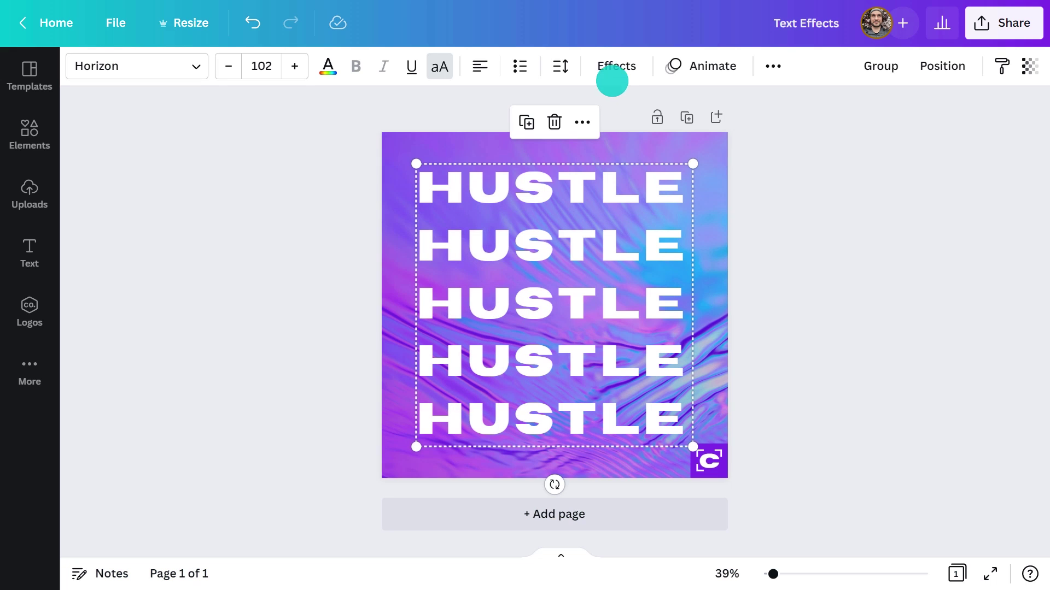
left_click(615, 70)
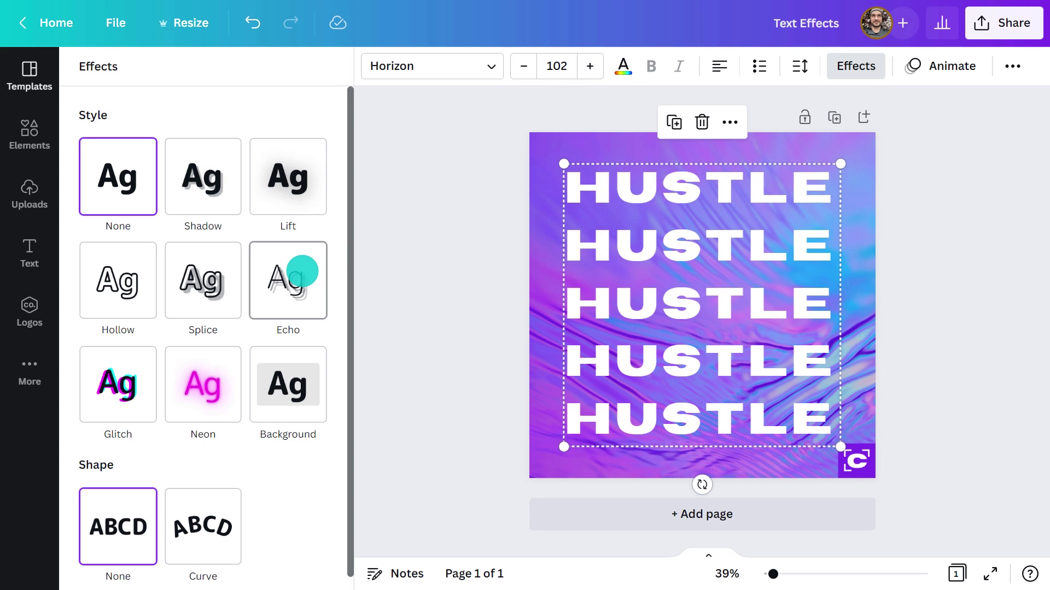
left_click(302, 272)
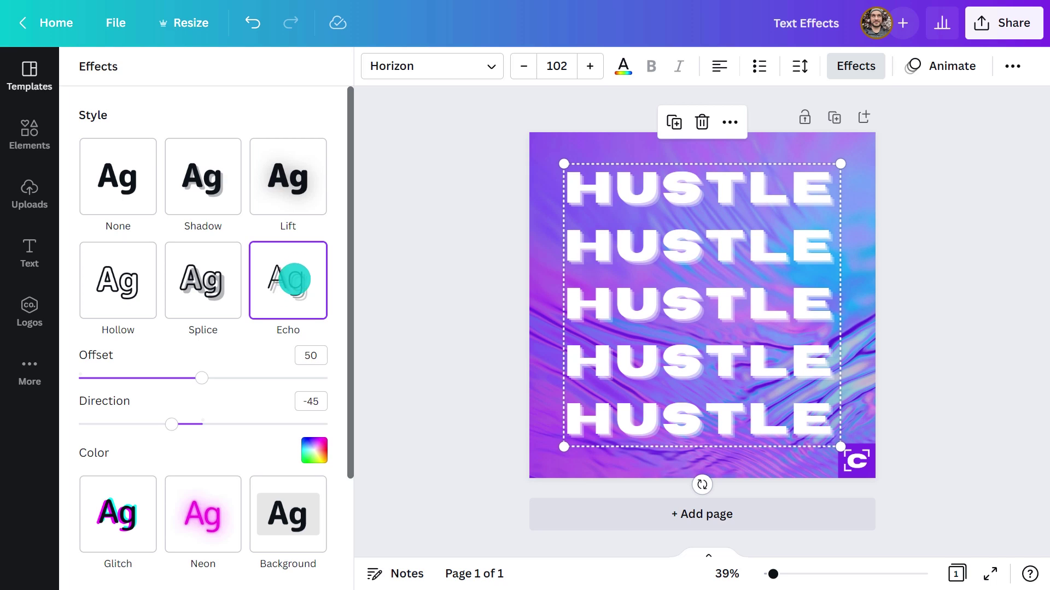
mouse_move(205, 374)
left_mouse_down()
mouse_move(299, 372)
mouse_move(221, 376)
left_mouse_up()
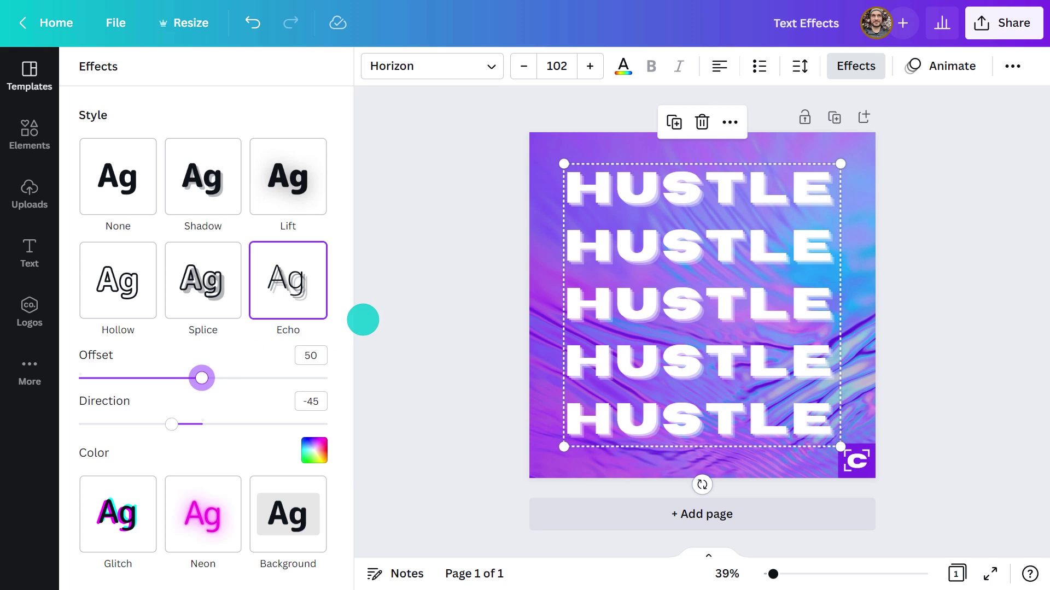
left_click(363, 319)
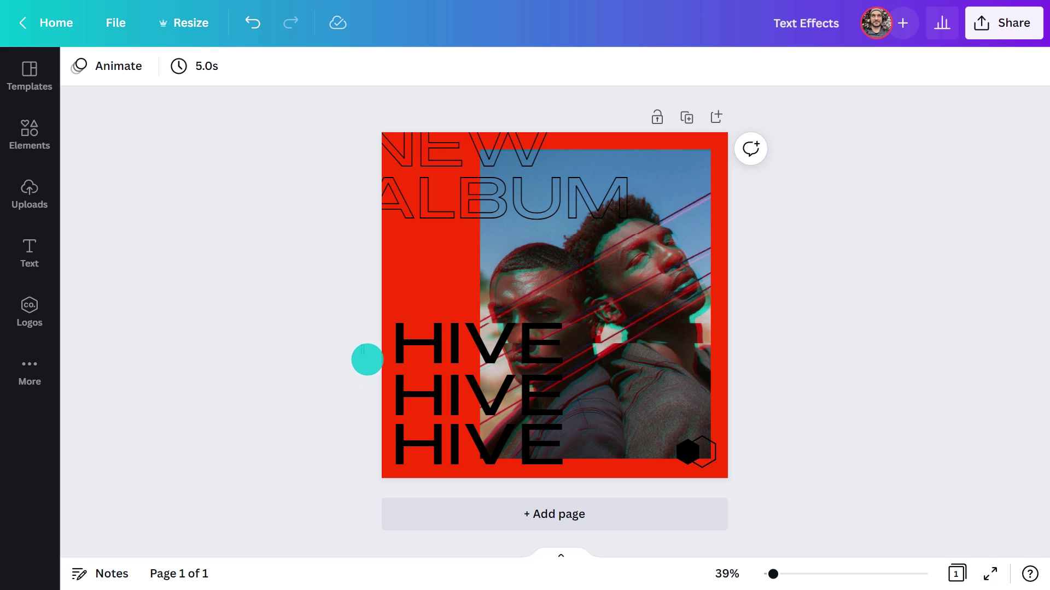
Apply a cyan-and-red Glitch effect to the HIVE text with offset 50
left_click(430, 447)
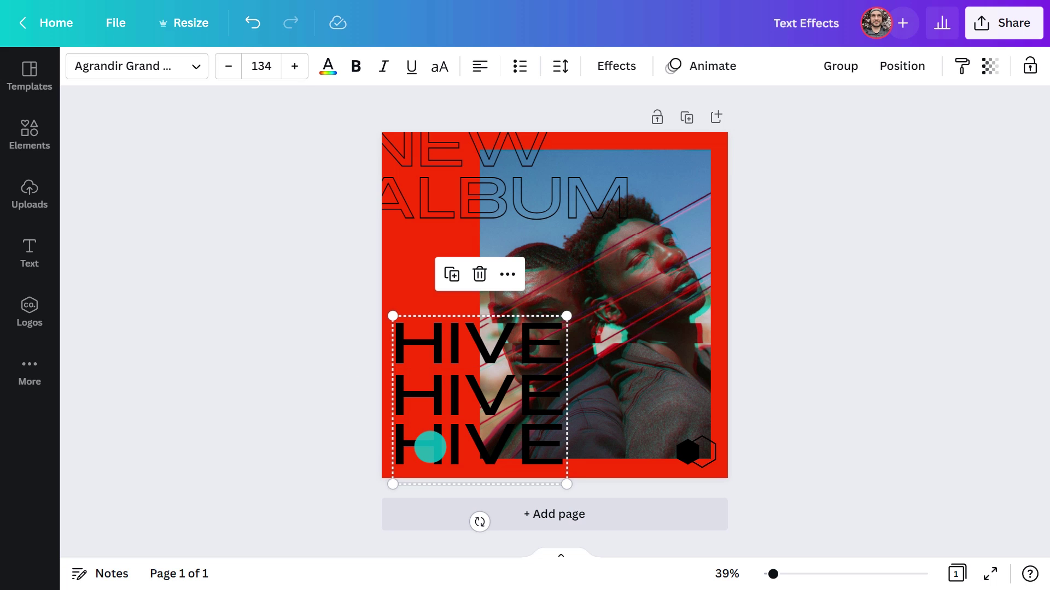
left_click(615, 66)
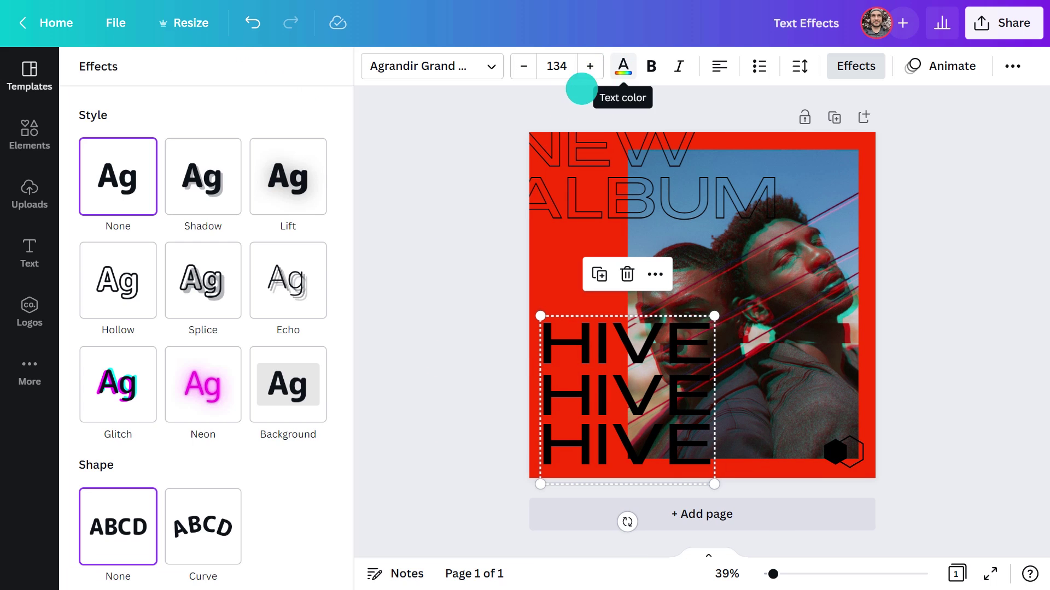
left_click(118, 377)
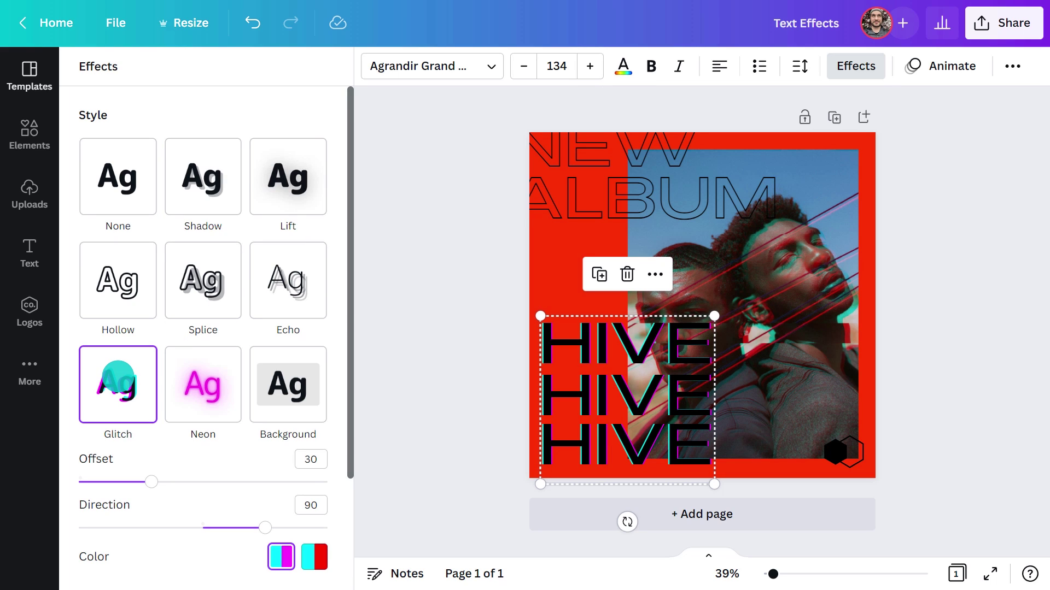
left_click(312, 558)
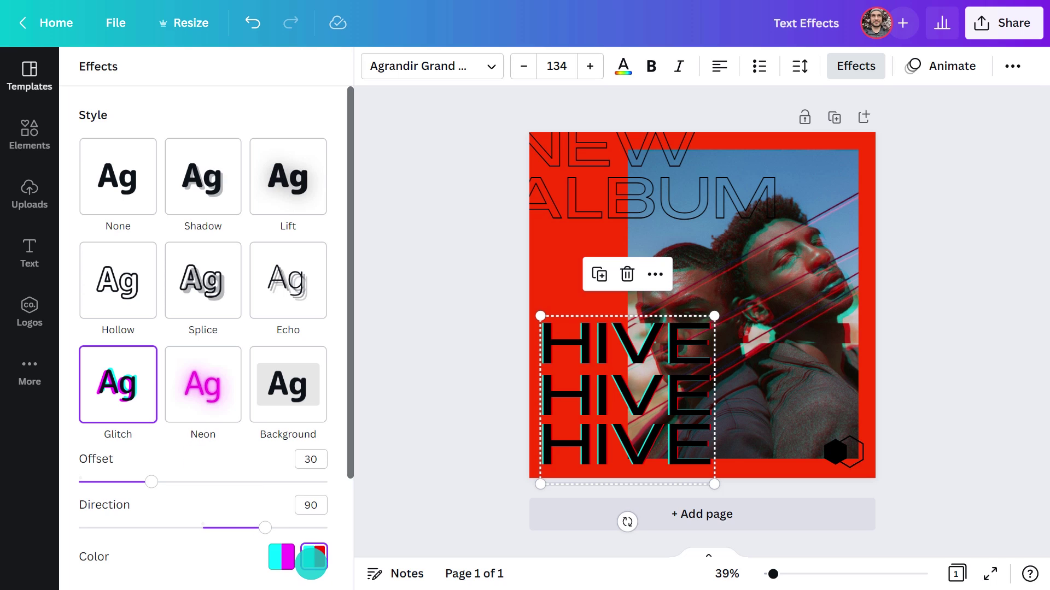
left_click_drag(153, 483, 202, 485)
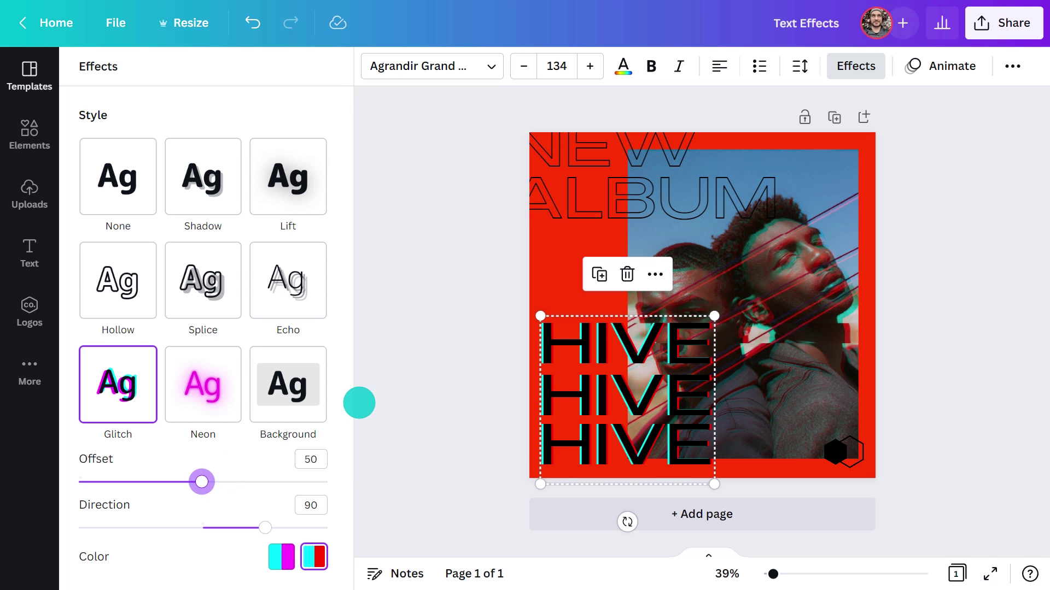
left_click(360, 403)
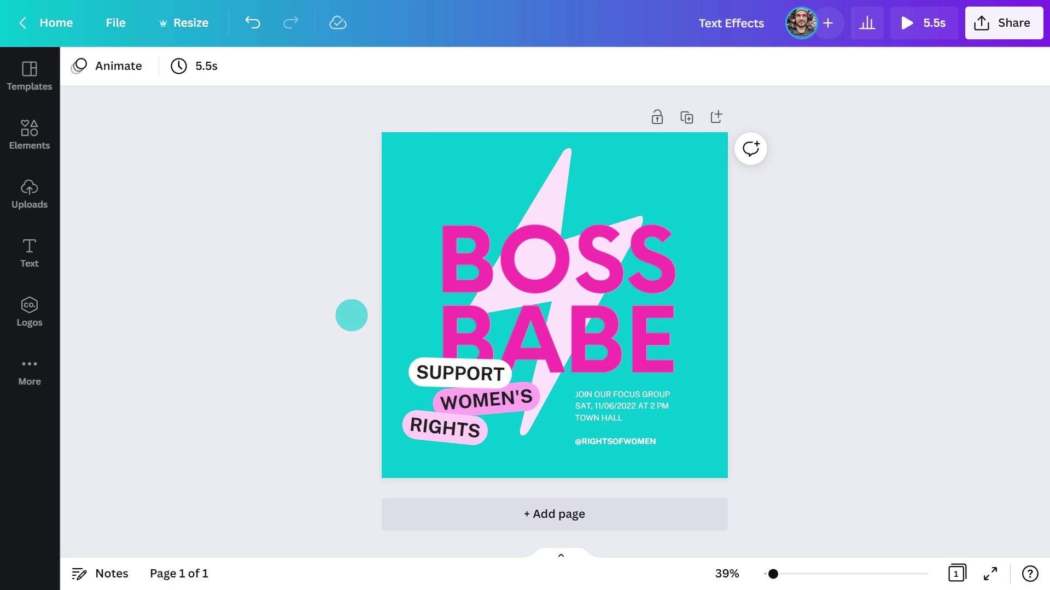
Apply a pink Splice effect to the BOSS BABE headline, offset 44
left_click(515, 268)
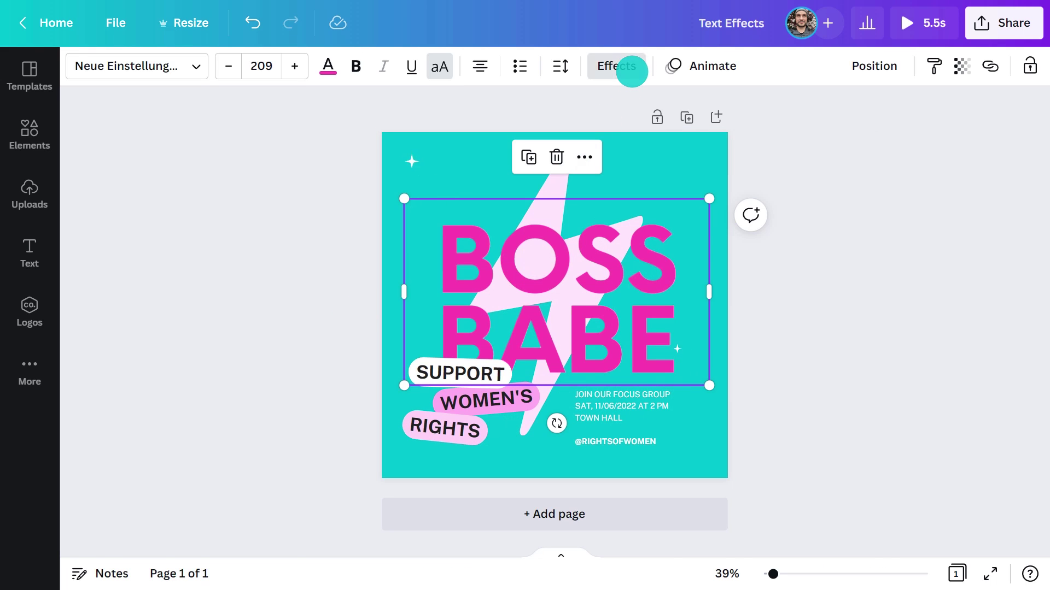
left_click(632, 71)
left_click(203, 268)
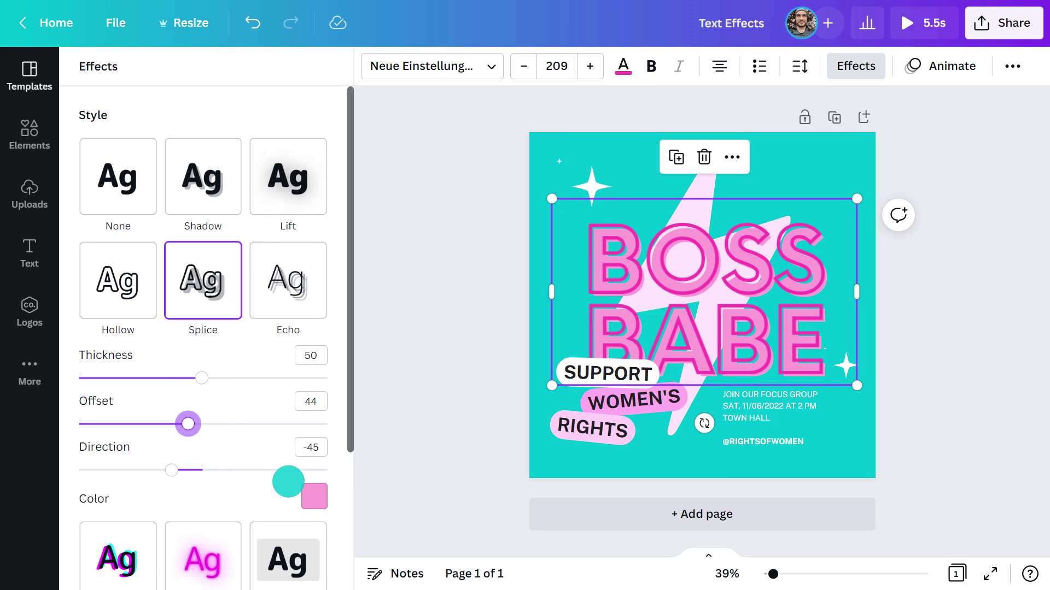
left_click(307, 495)
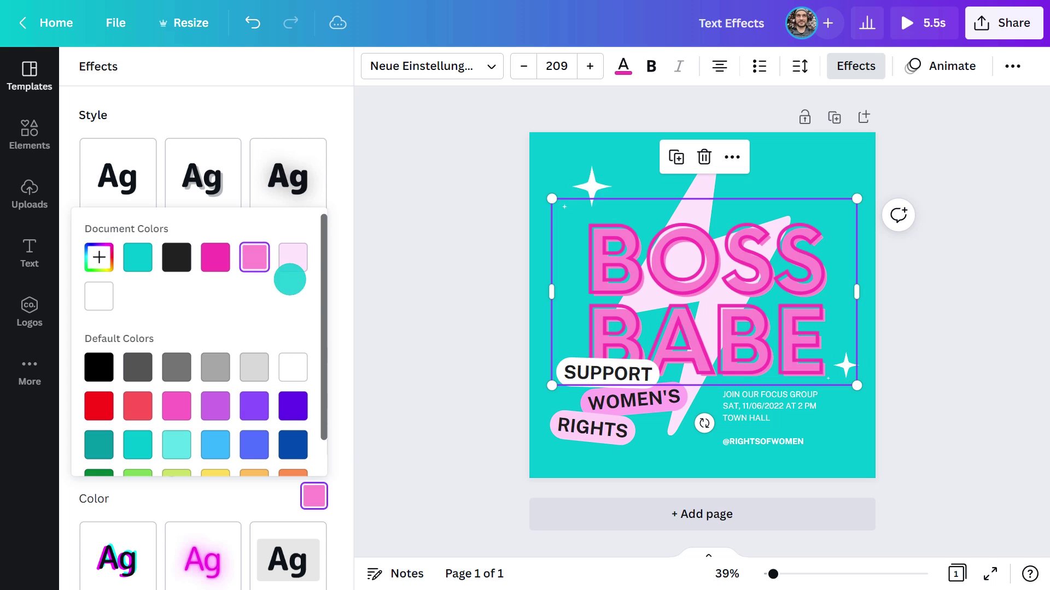
left_click(356, 307)
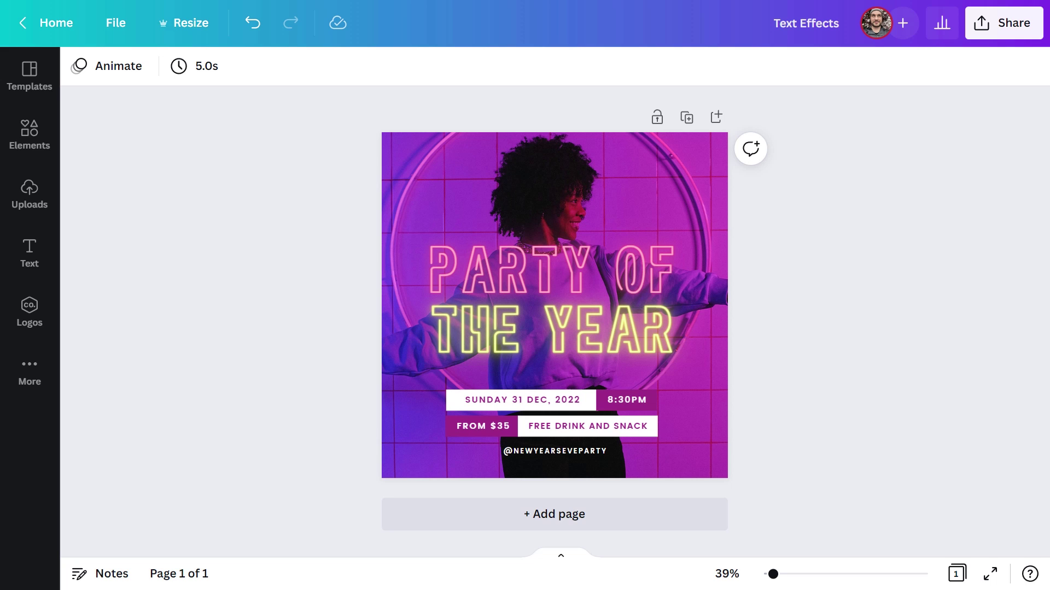
Animate the PARTY OF THE YEAR title with Neon, playing character by character
left_click(500, 332)
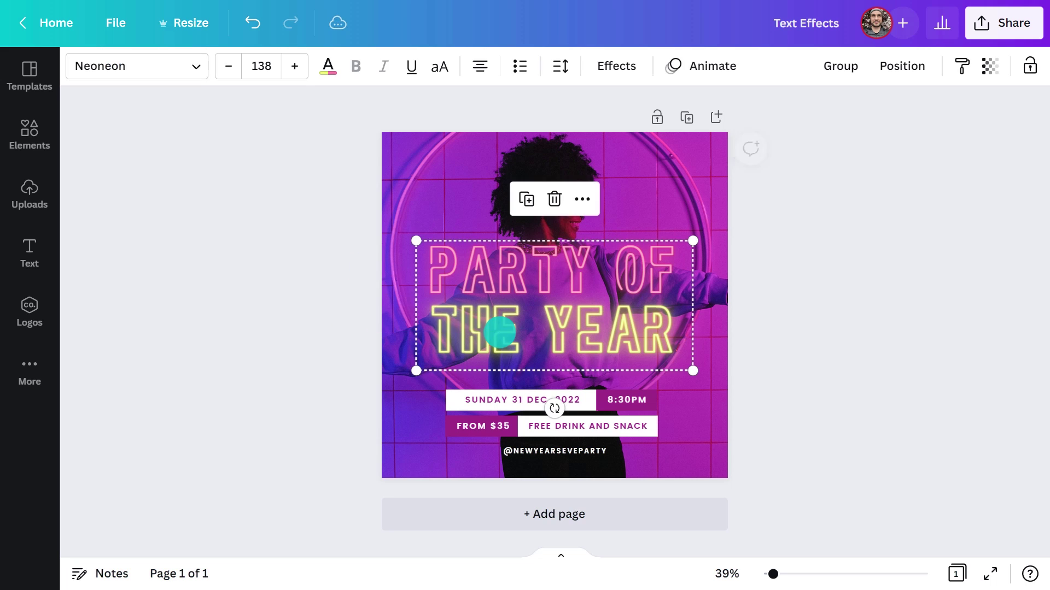
left_click(709, 65)
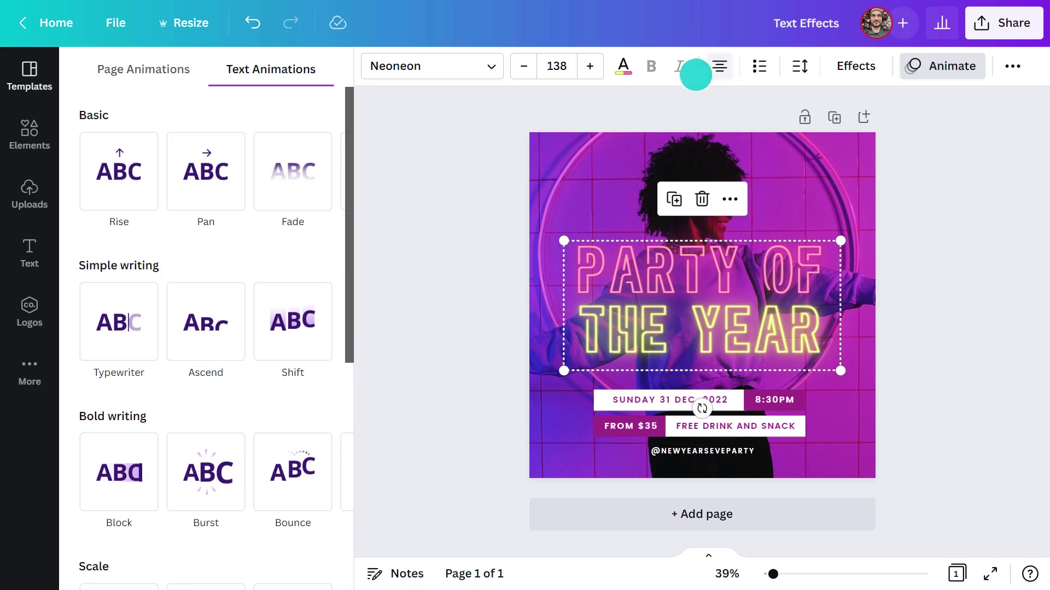
scroll(345, 235, "down", 1)
scroll(345, 235, "down", 7)
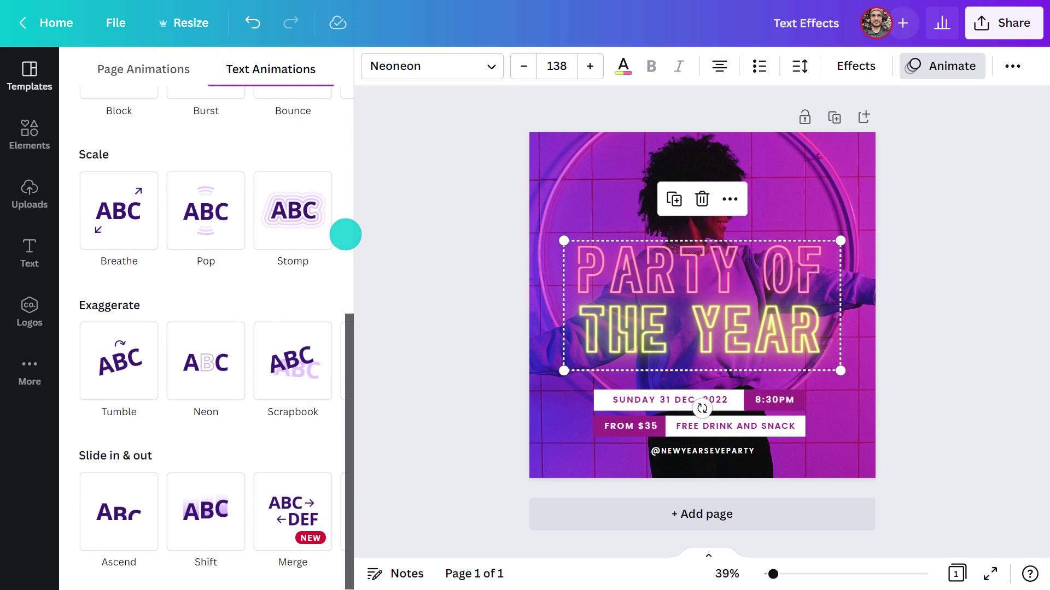
left_click(221, 353)
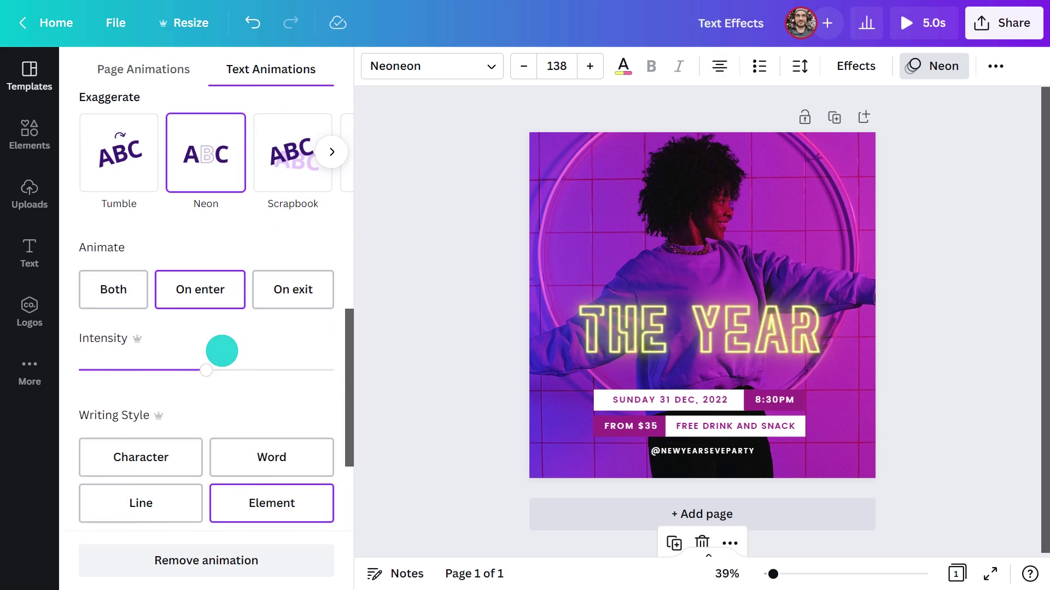
left_click(173, 439)
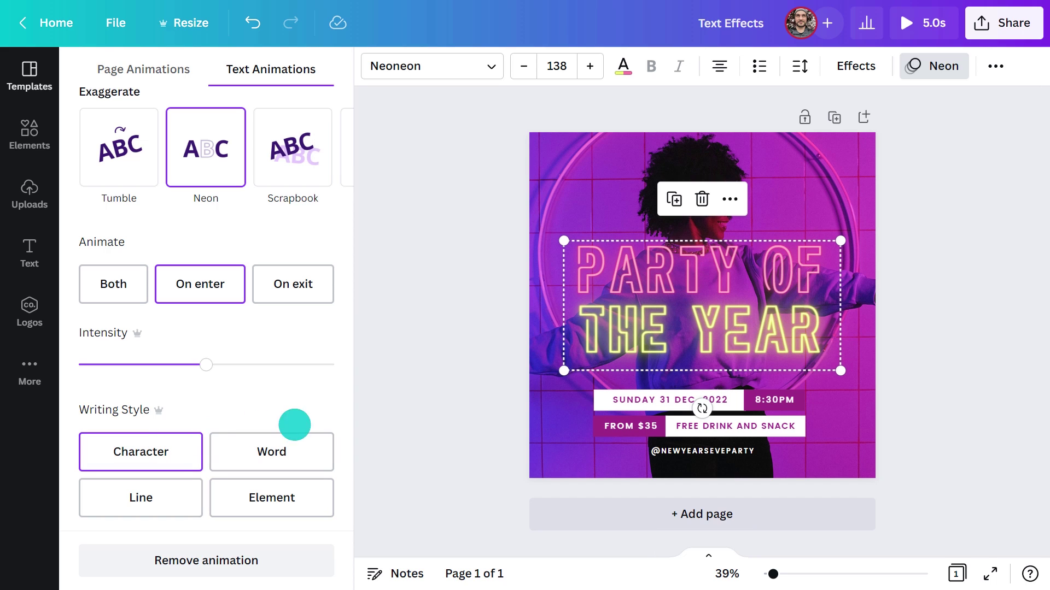
Animate the date and price text group with the Block animation
left_click(787, 429)
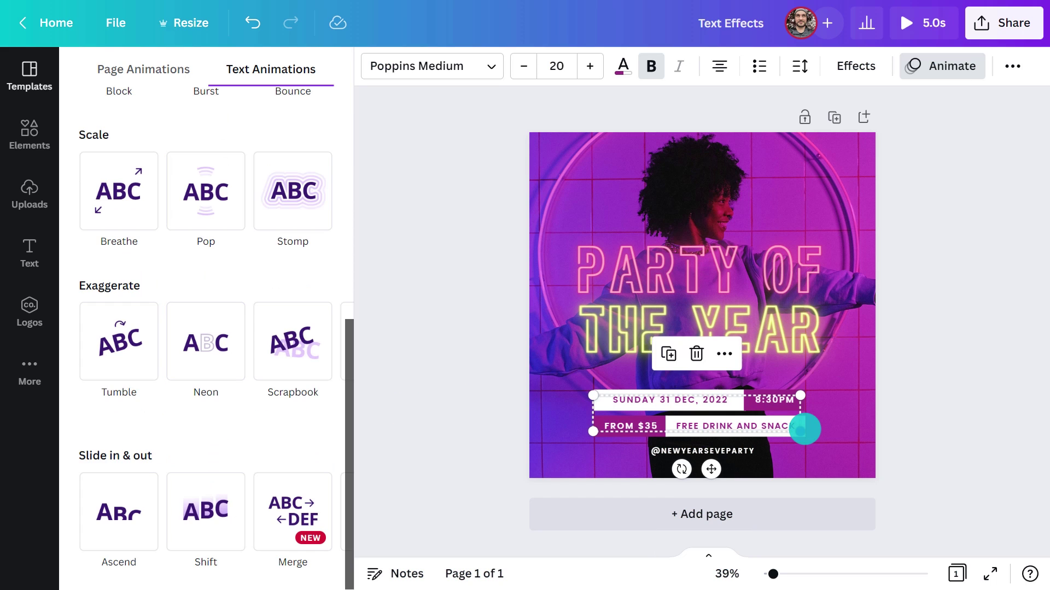
scroll(358, 260, "up", 6)
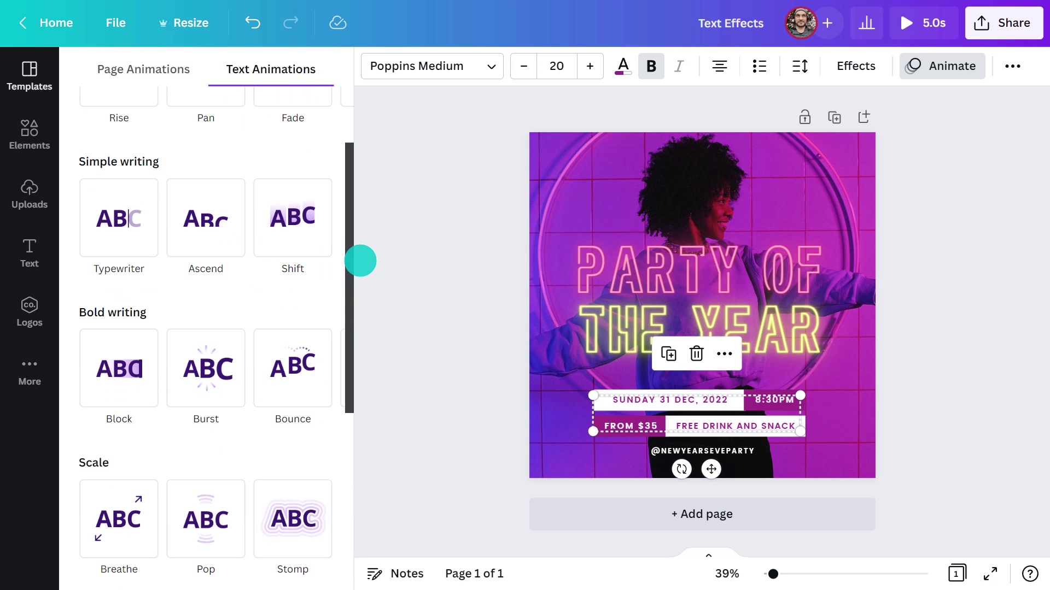
left_click(89, 365)
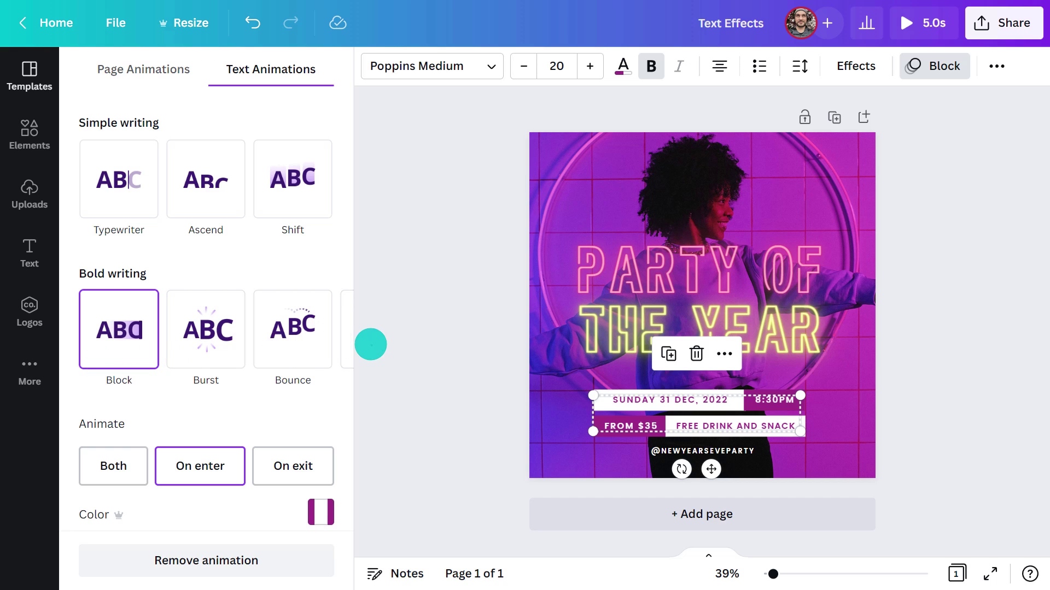
left_click(371, 344)
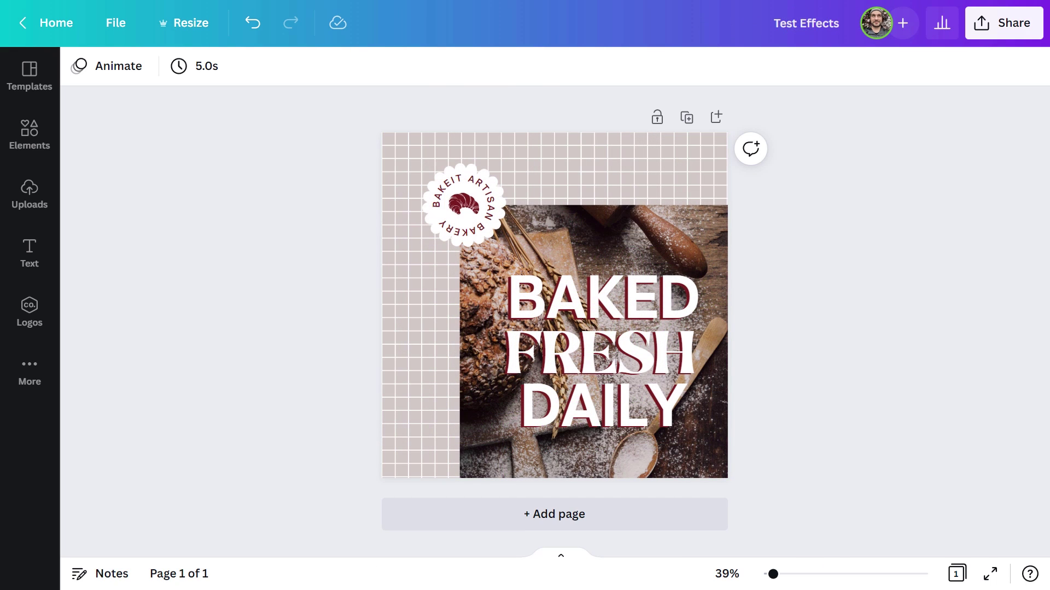
Apply the Breathe page animation (5.0s) to the BAKED FRESH DAILY page
left_click(106, 66)
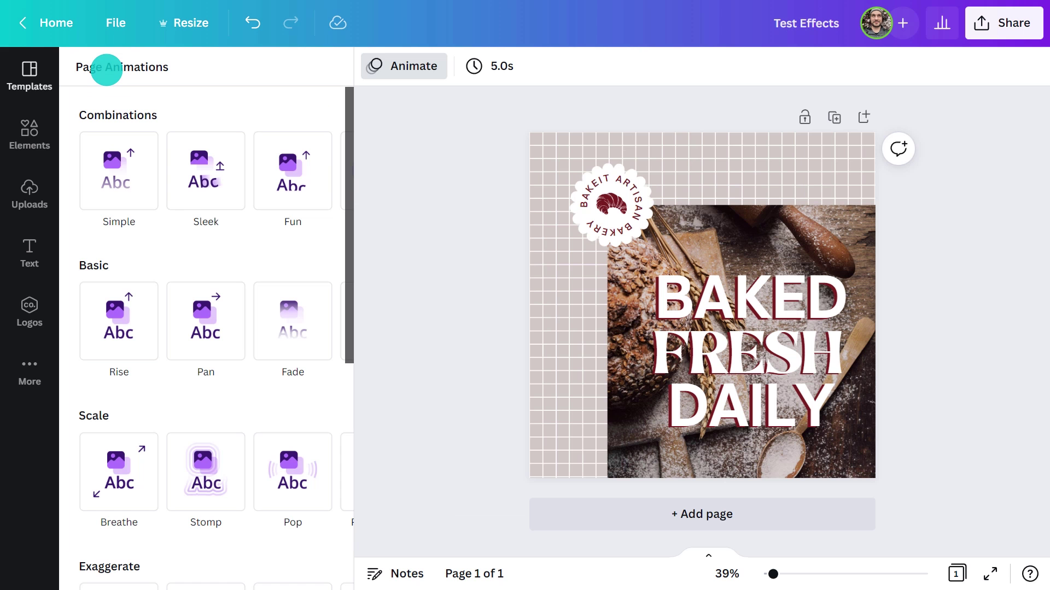
left_click(109, 499)
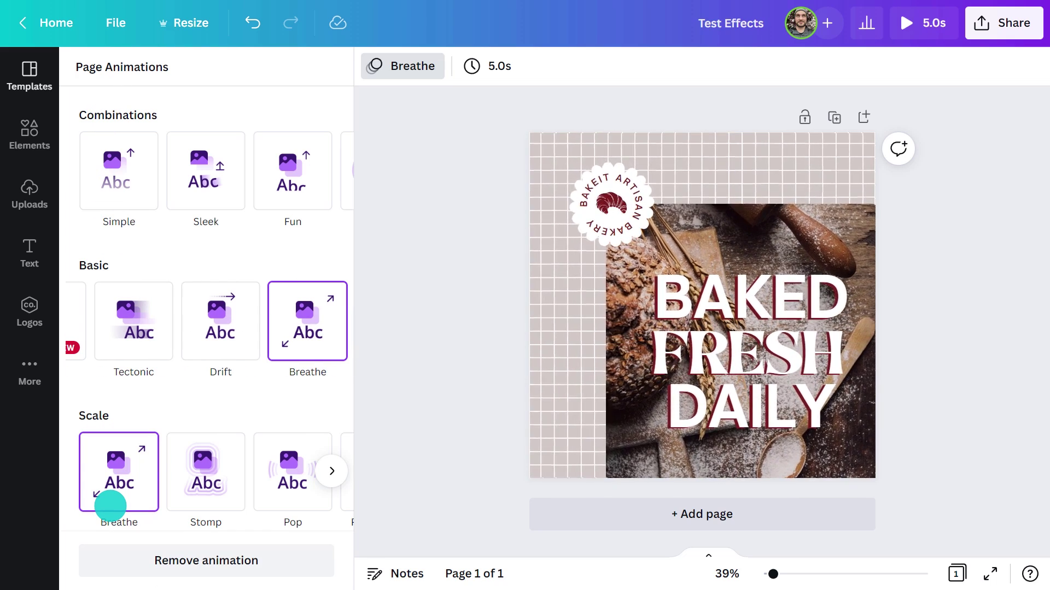
left_click(360, 411)
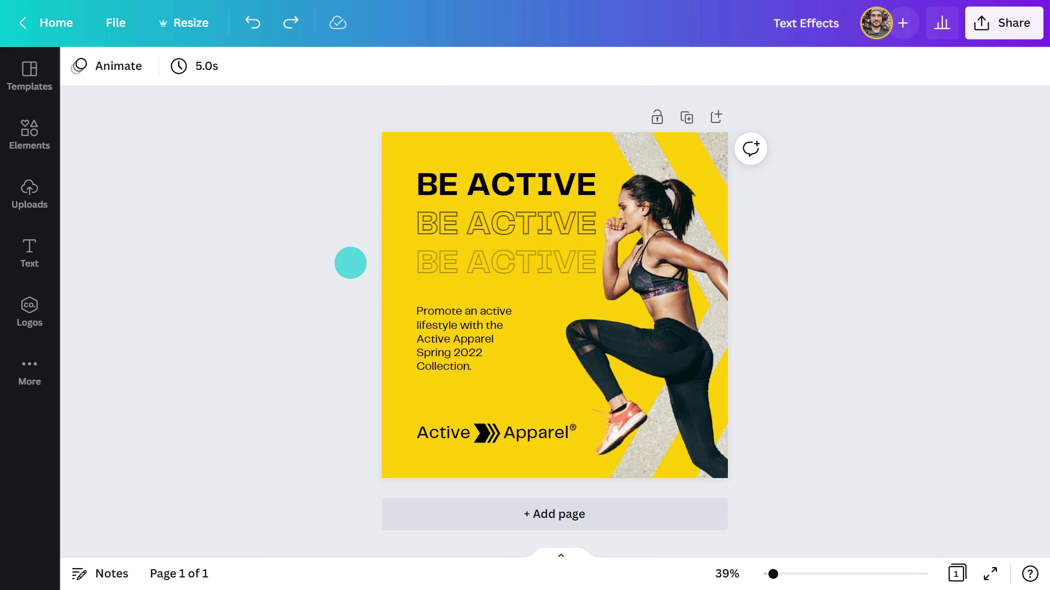
Select all three stacked BE ACTIVE lines and give them the Shift text animation
left_click(456, 188)
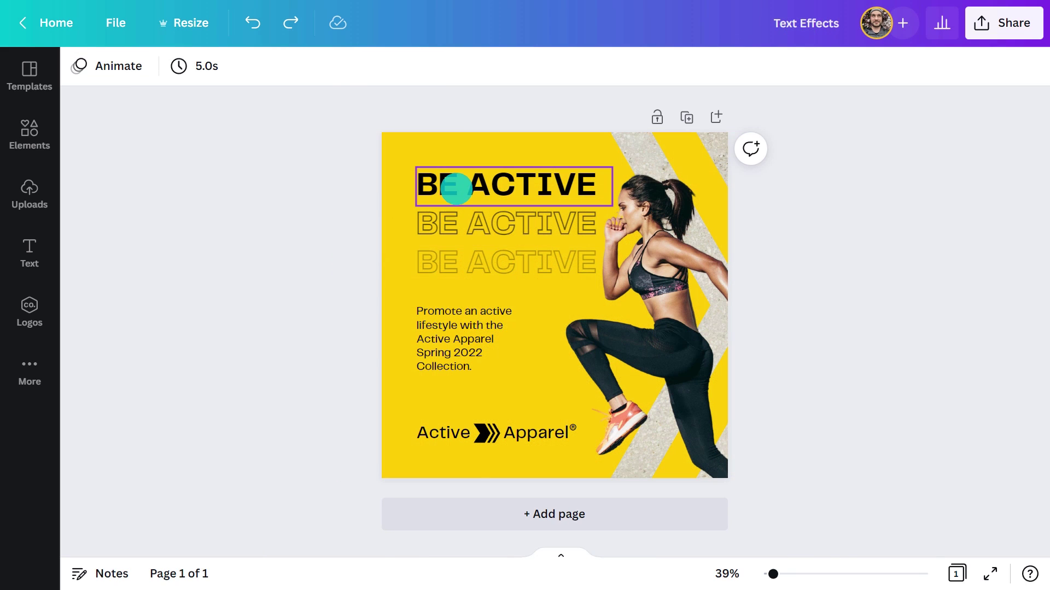
left_click(456, 189)
left_click(457, 226, "shift")
left_click(457, 261, "shift")
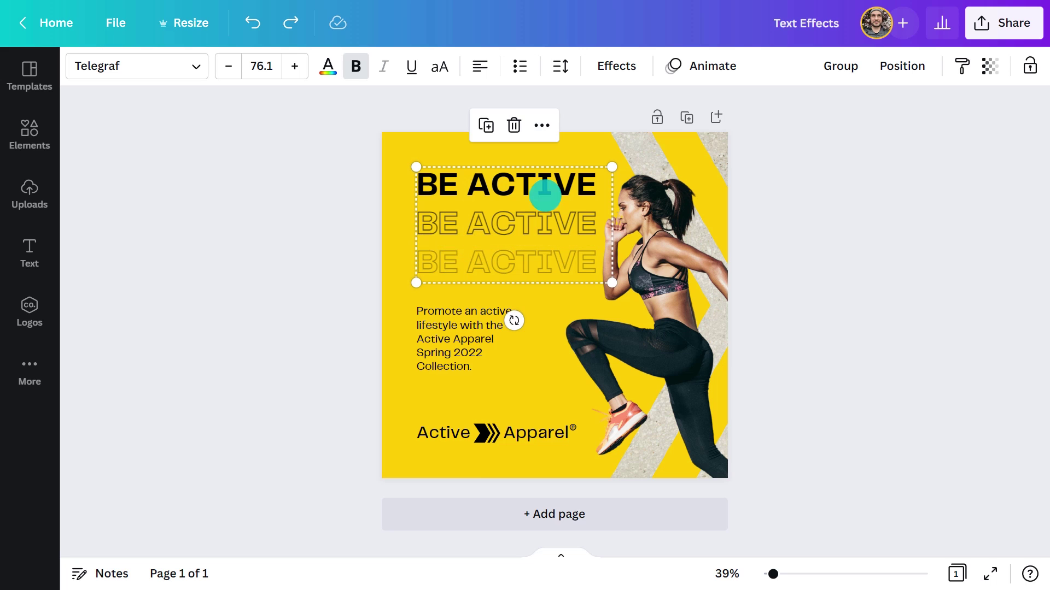
left_click(732, 56)
left_click(300, 306)
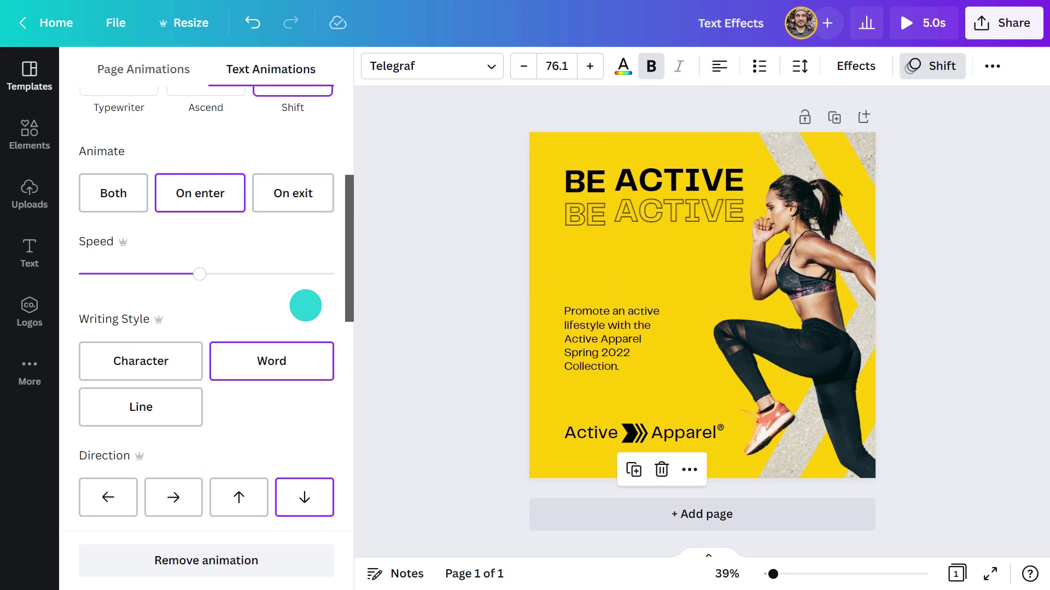
left_click(359, 307)
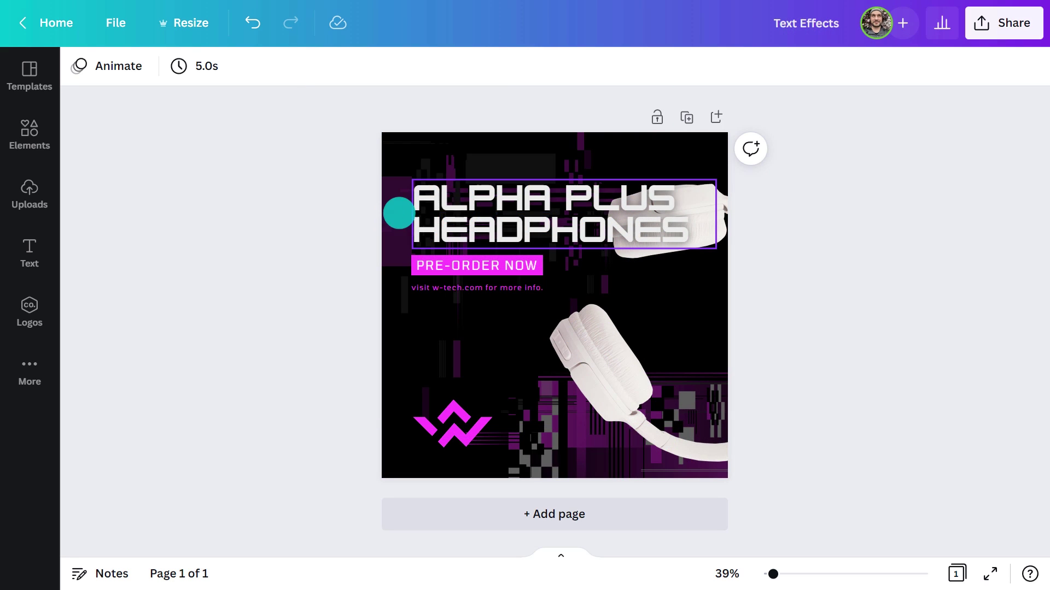
Give the ALPHA PLUS HEADPHONES title the Merge animation
left_click(484, 211)
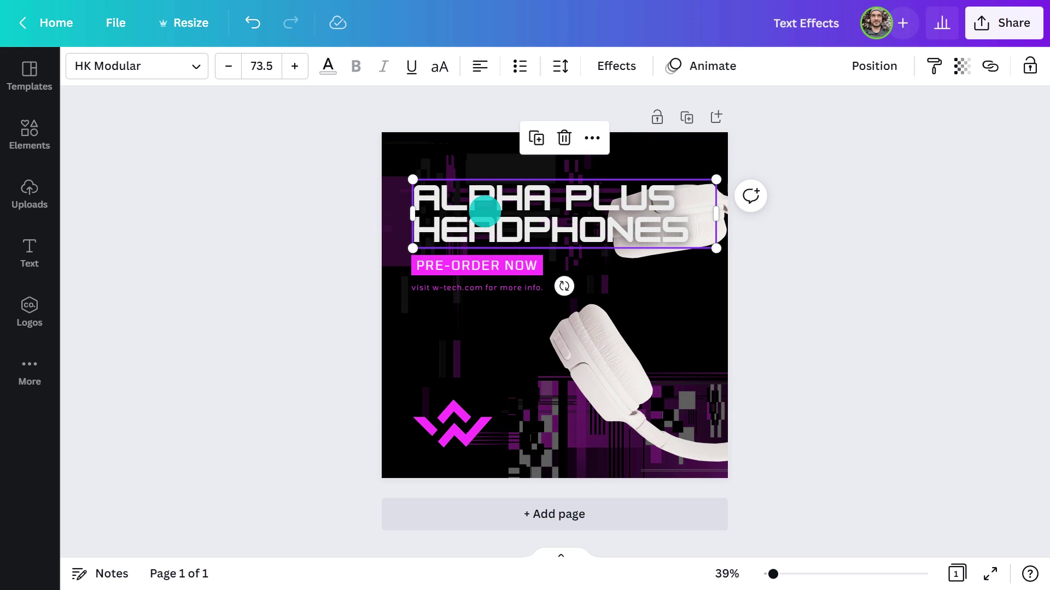
left_click(707, 69)
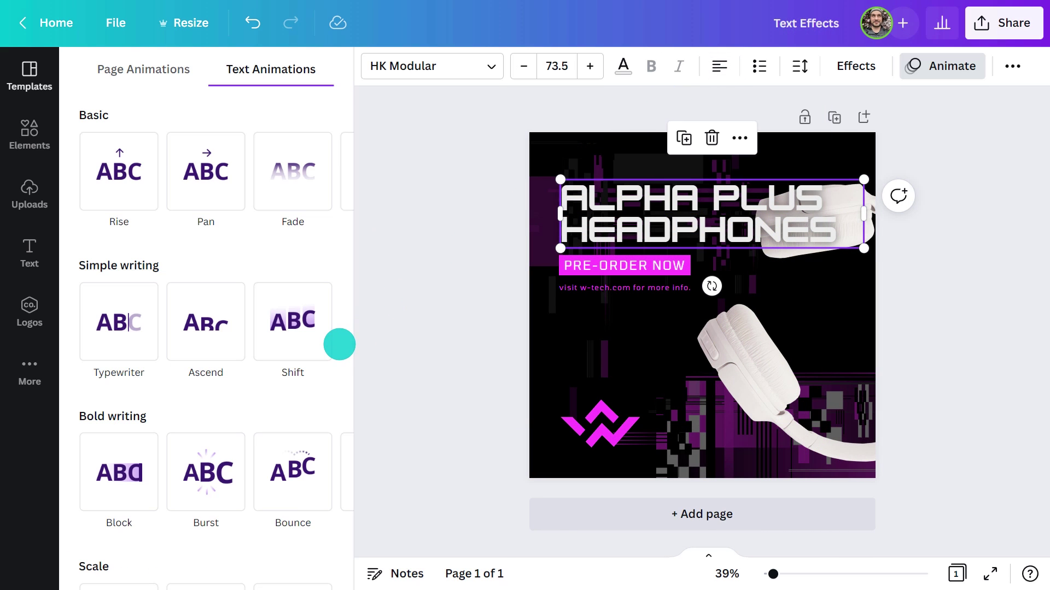
scroll(337, 345, "down", 3)
scroll(337, 345, "down", 2)
left_click(307, 506)
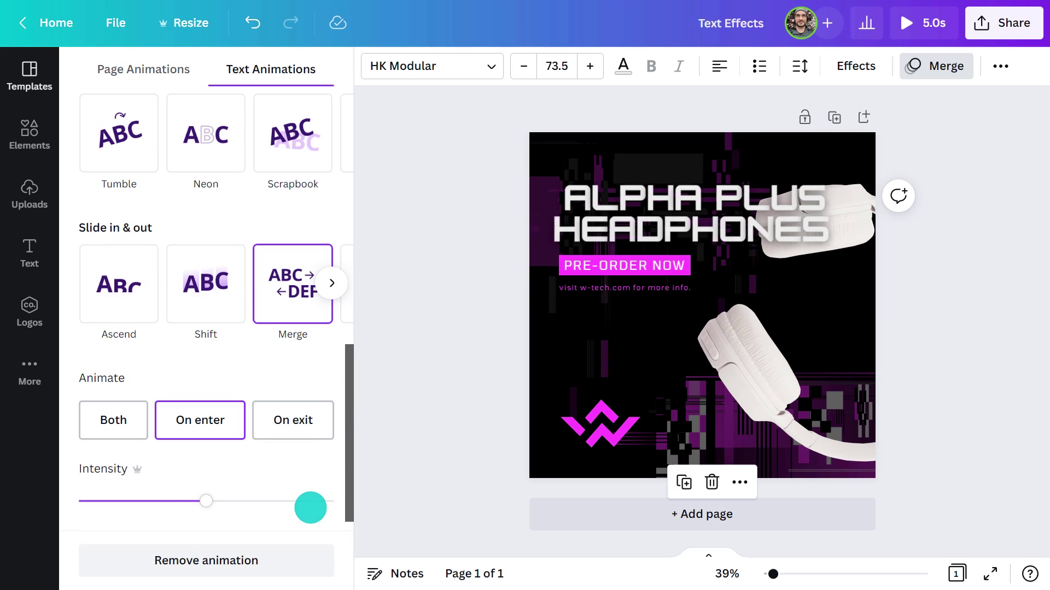
Animate the PRE-ORDER NOW and website lines with the Block animation
left_click_drag(825, 89, 454, 394)
key("shift")
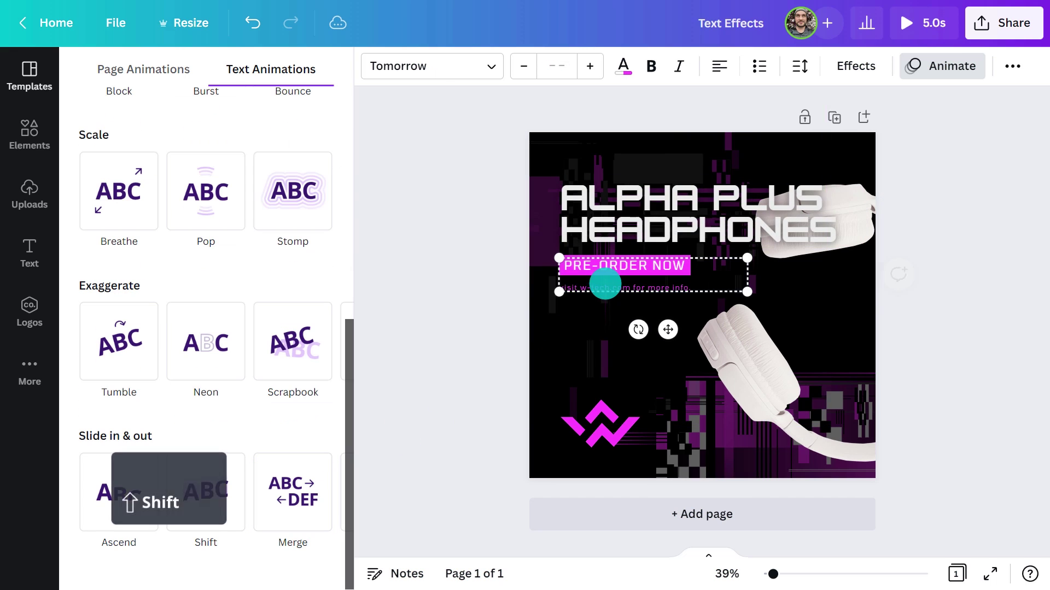
scroll(338, 303, "up", 3)
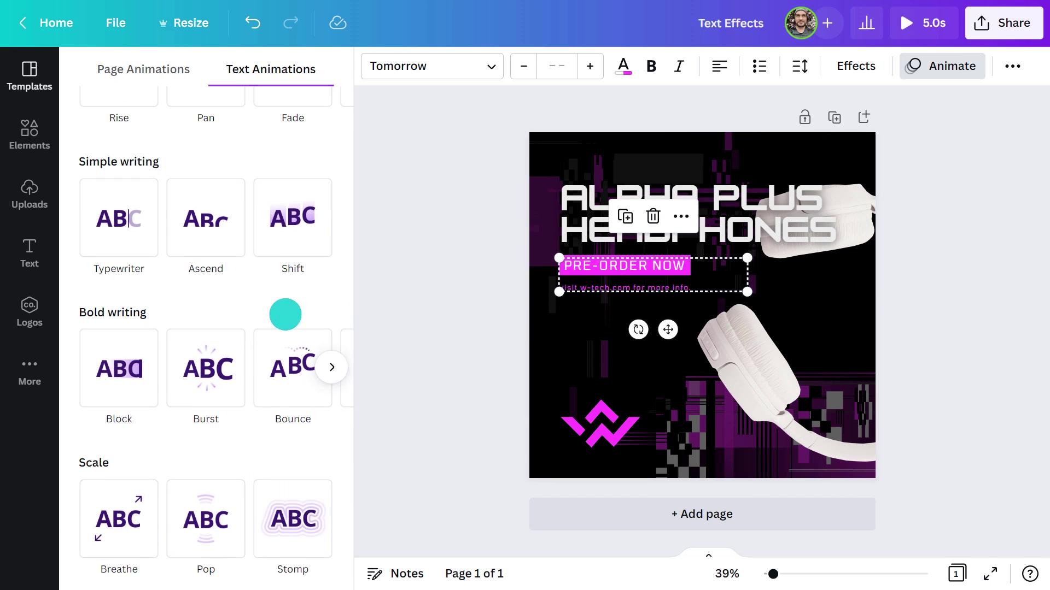
left_click(124, 347)
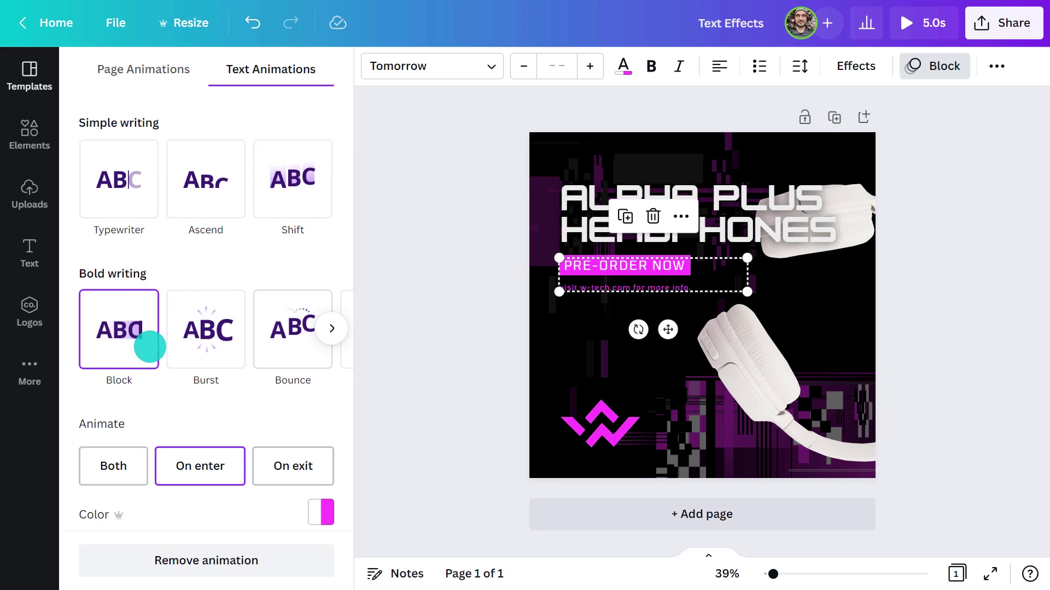
left_click(364, 345)
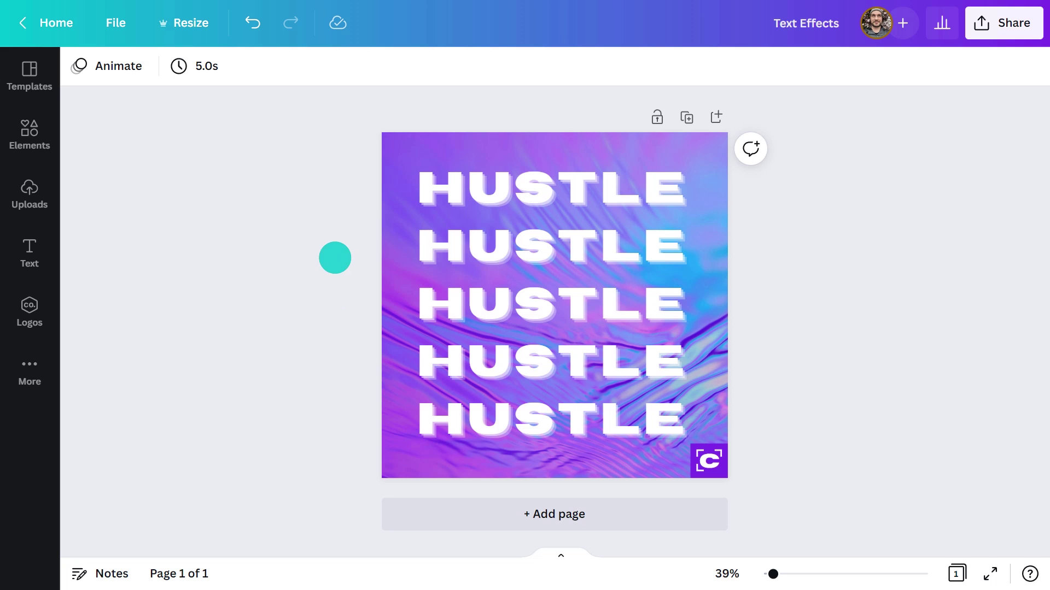
Apply the Shift animation to the stacked HUSTLE text with direction set to up
left_click_drag(351, 174, 528, 415)
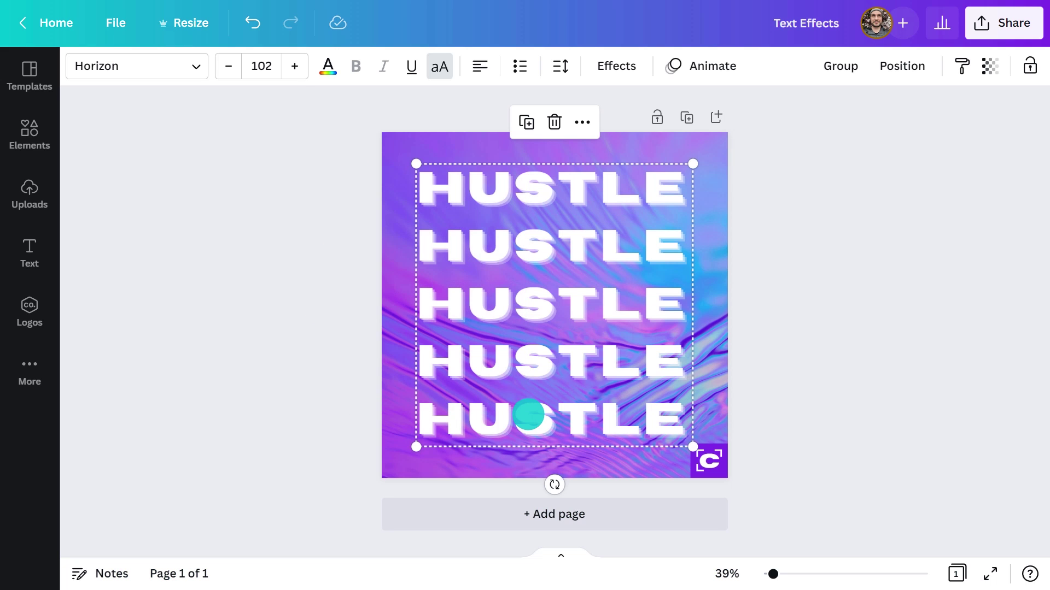
left_click(730, 66)
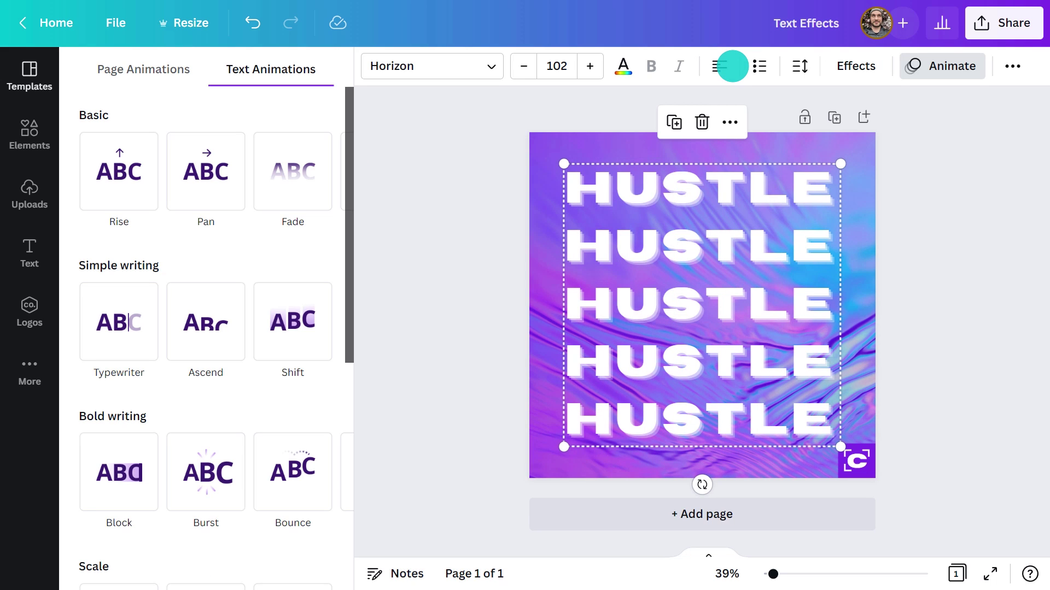
left_click(292, 321)
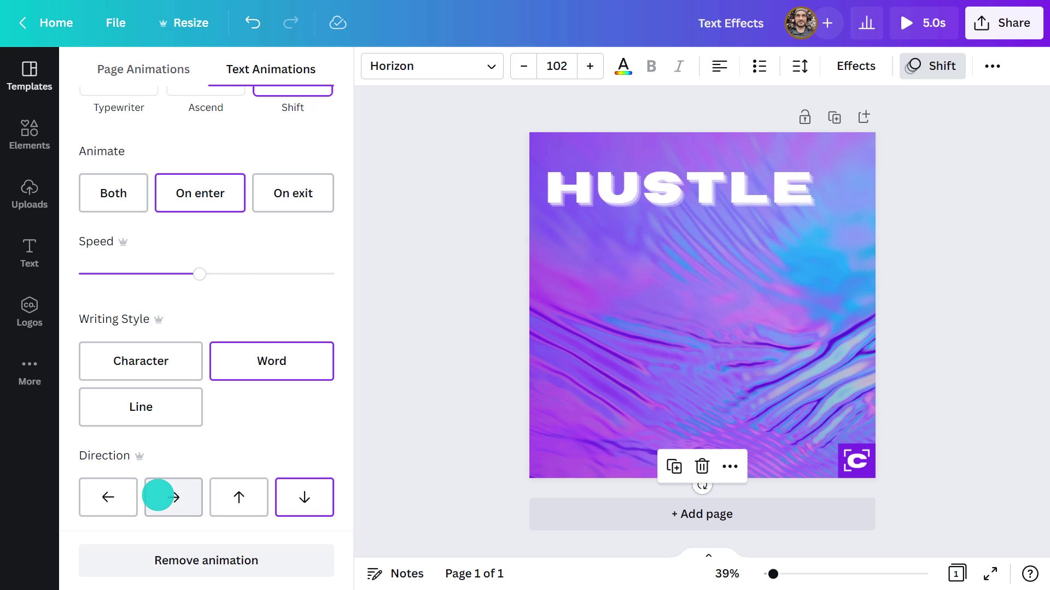
left_click(251, 497)
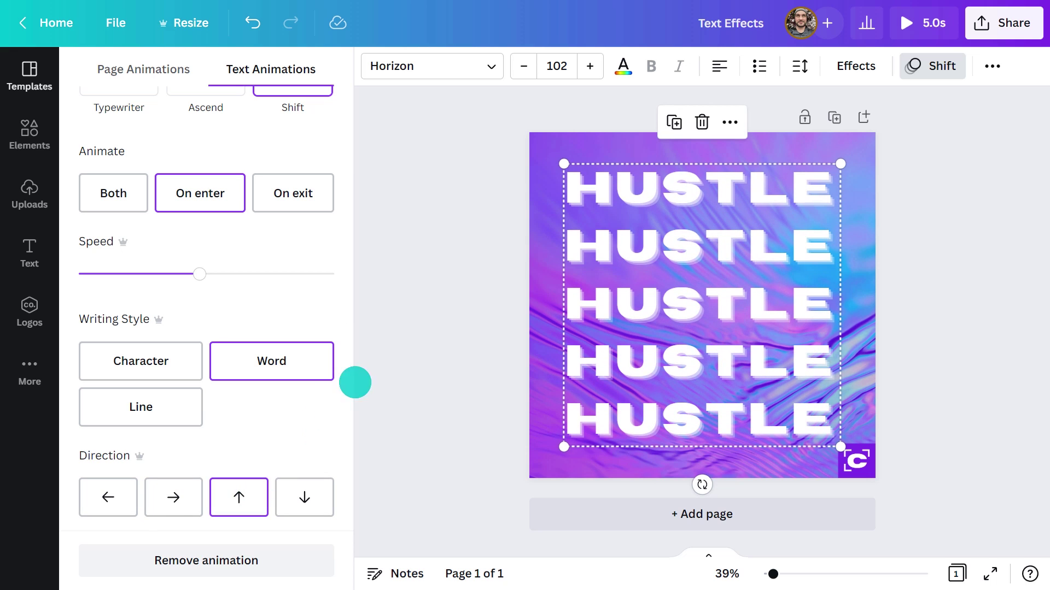
left_click(372, 363)
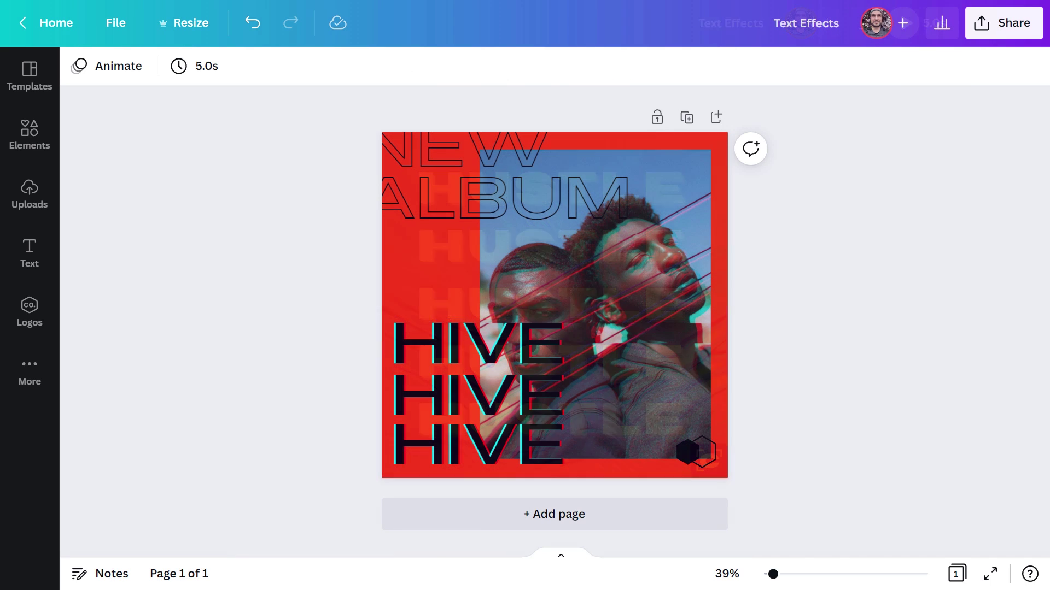
Apply the Neon page animation to the NEW ALBUM page
left_click(87, 67)
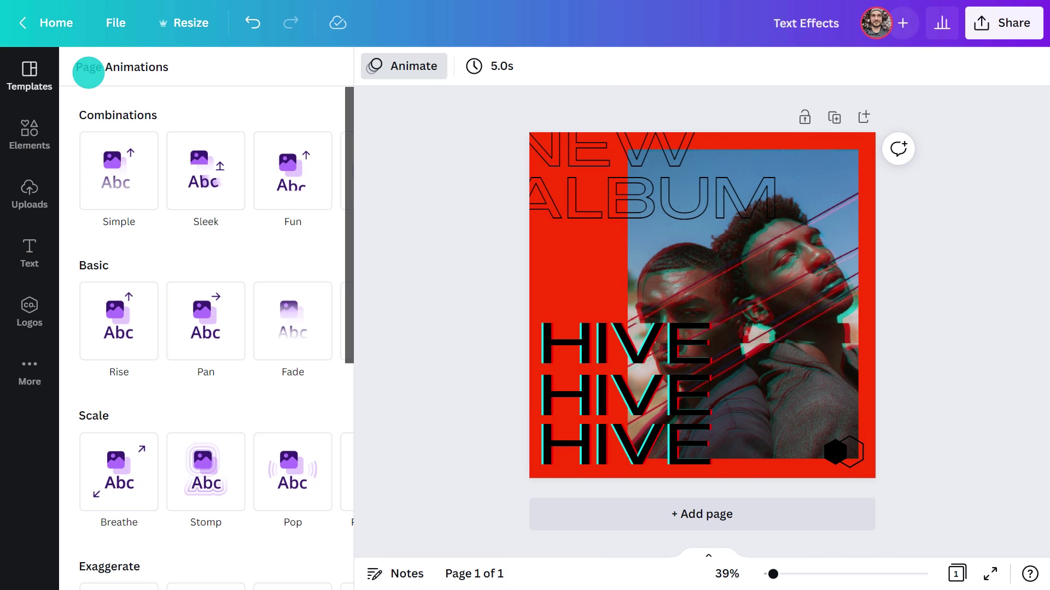
scroll(235, 326, "down", 3)
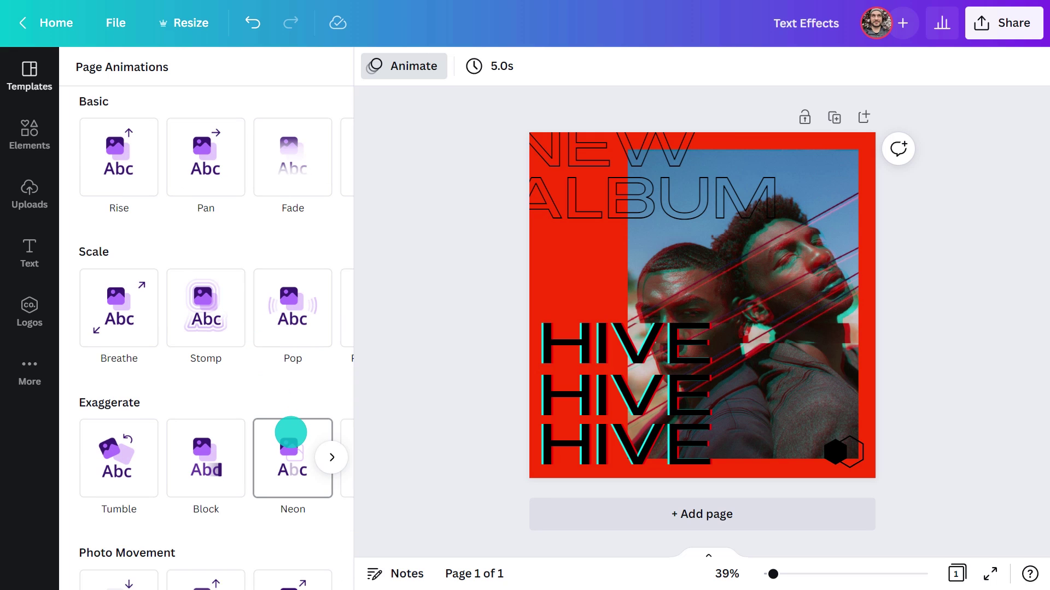
left_click(291, 430)
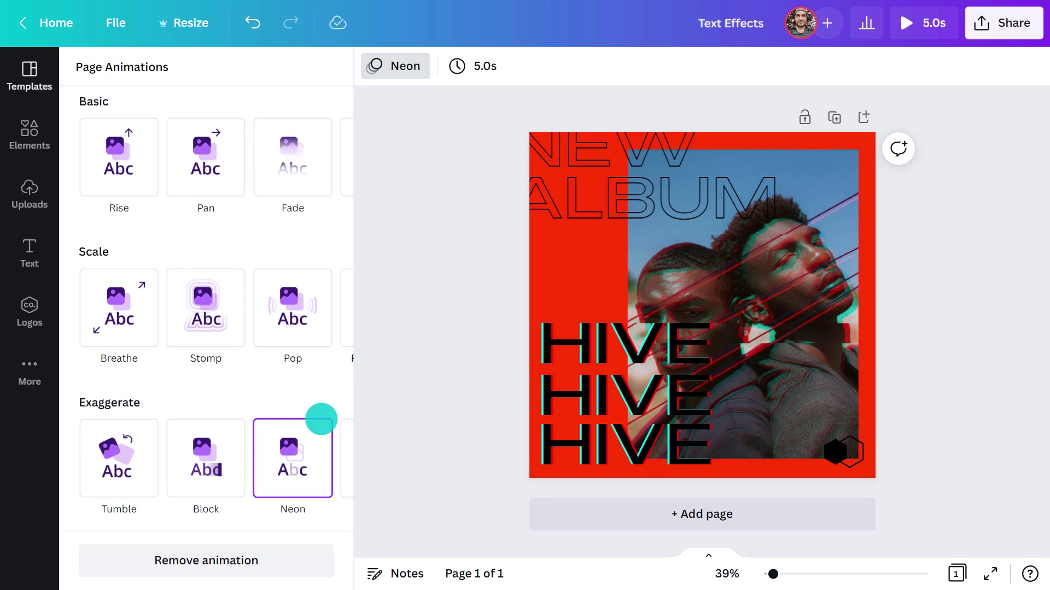
Give the three HIVE lines the Stomp text animation
left_click_drag(506, 340, 558, 435)
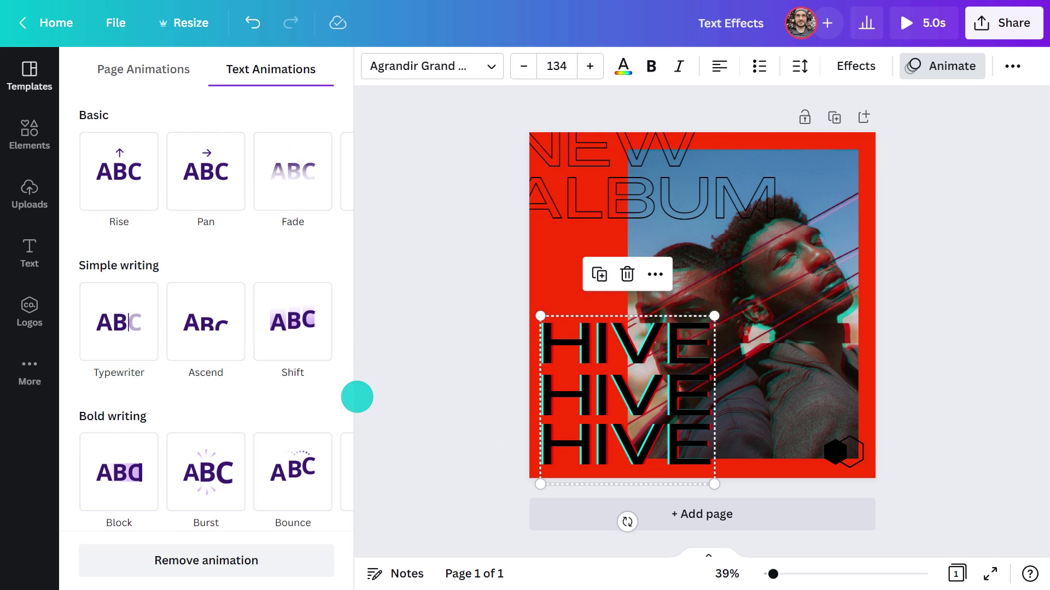
scroll(339, 394, "down", 4)
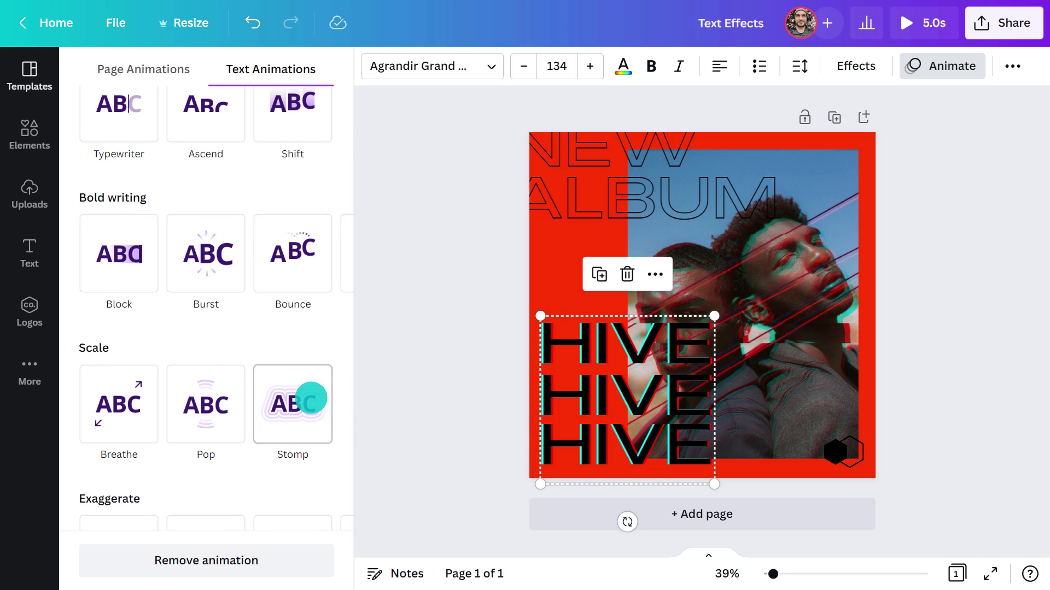
left_click(309, 393)
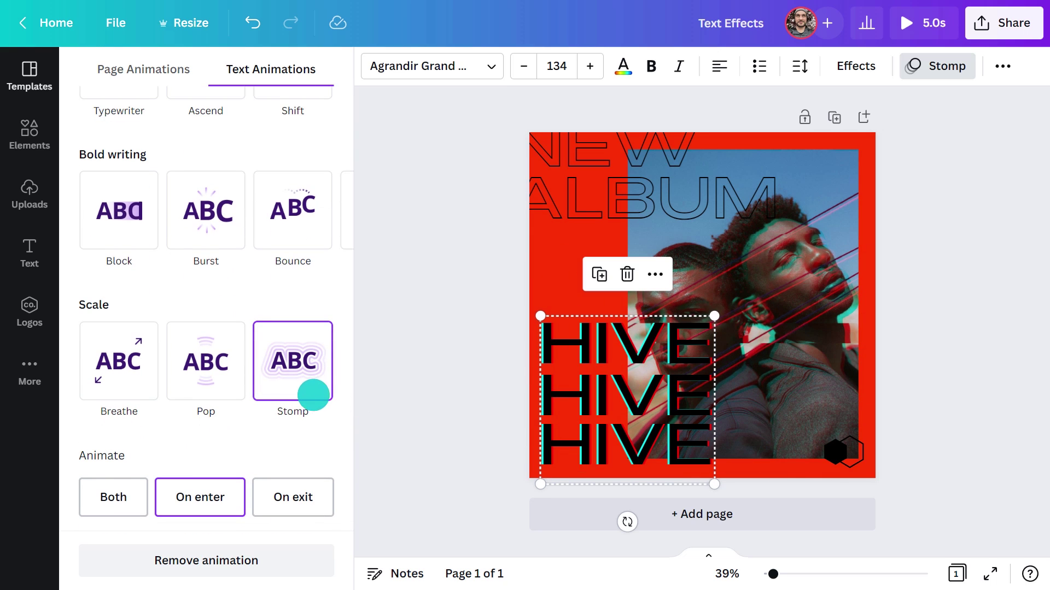
left_click(363, 347)
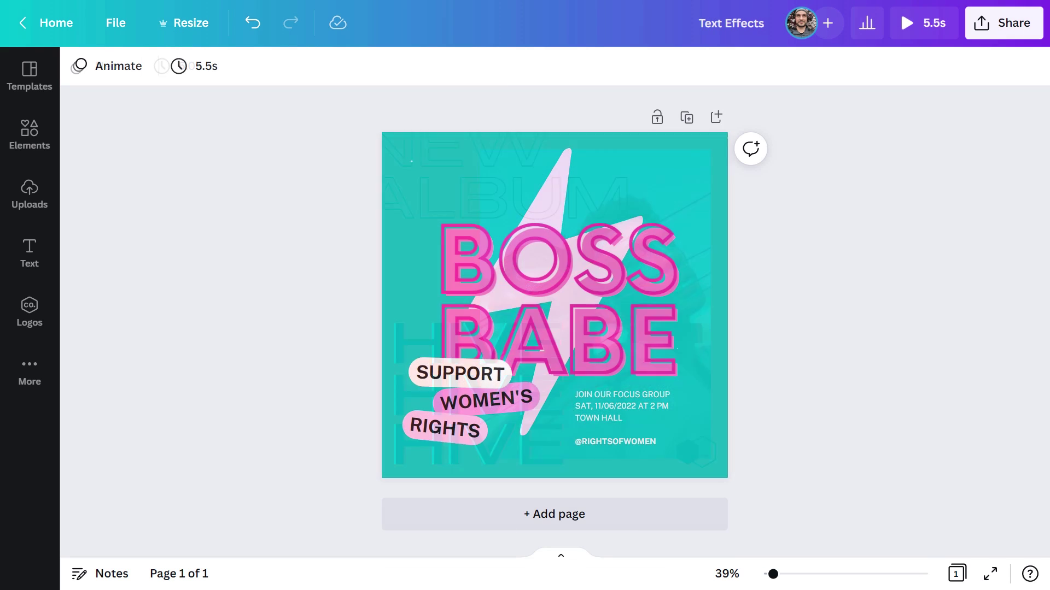
Give the BOSS BABE heading the Scrapbook animation
left_click(527, 292)
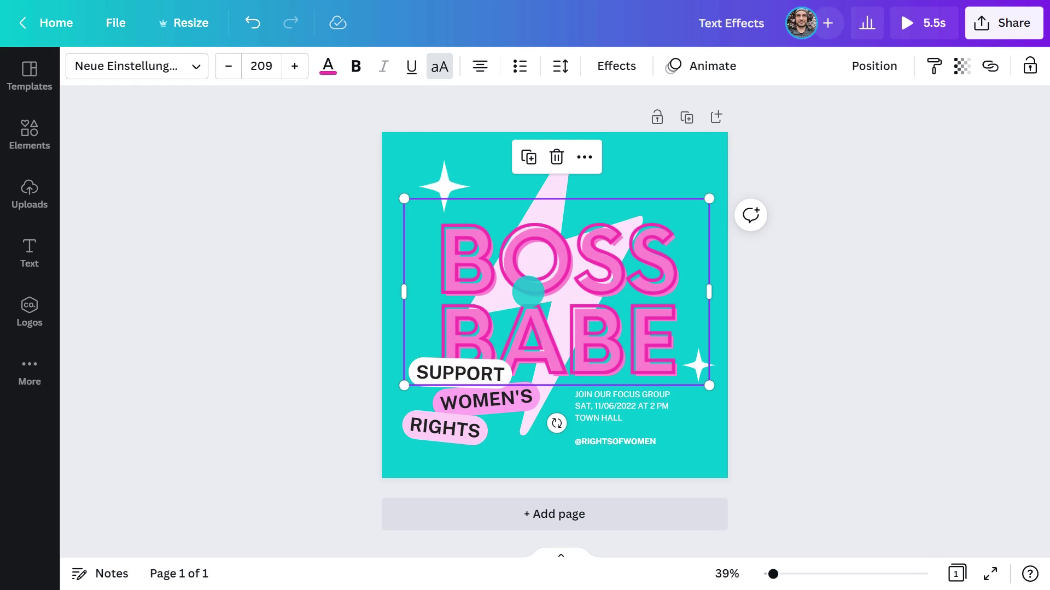
left_click(716, 66)
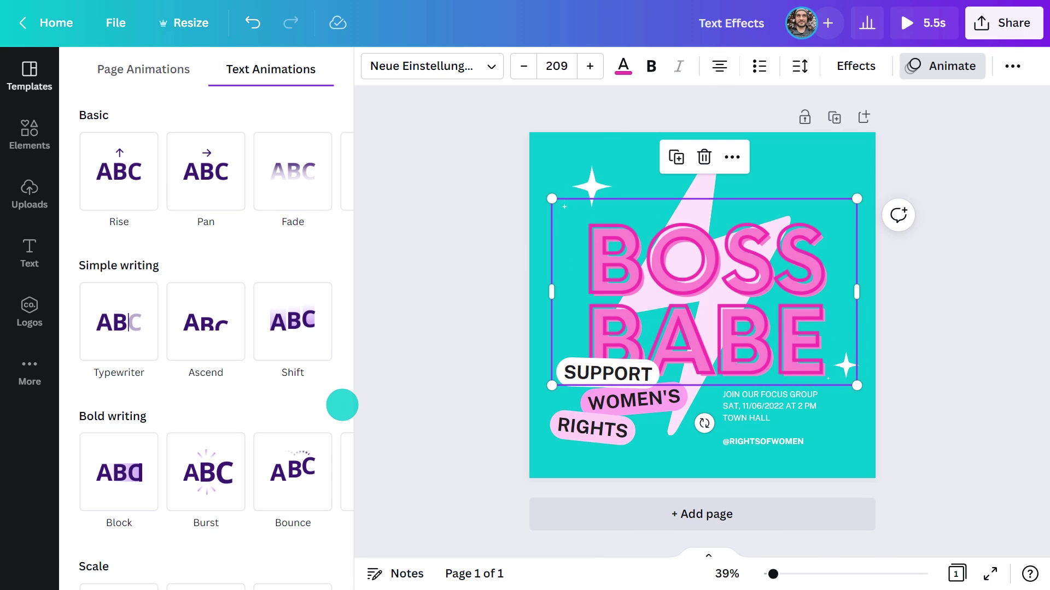
scroll(342, 405, "down", 5)
left_click(312, 422)
scroll(312, 422, "down", 2)
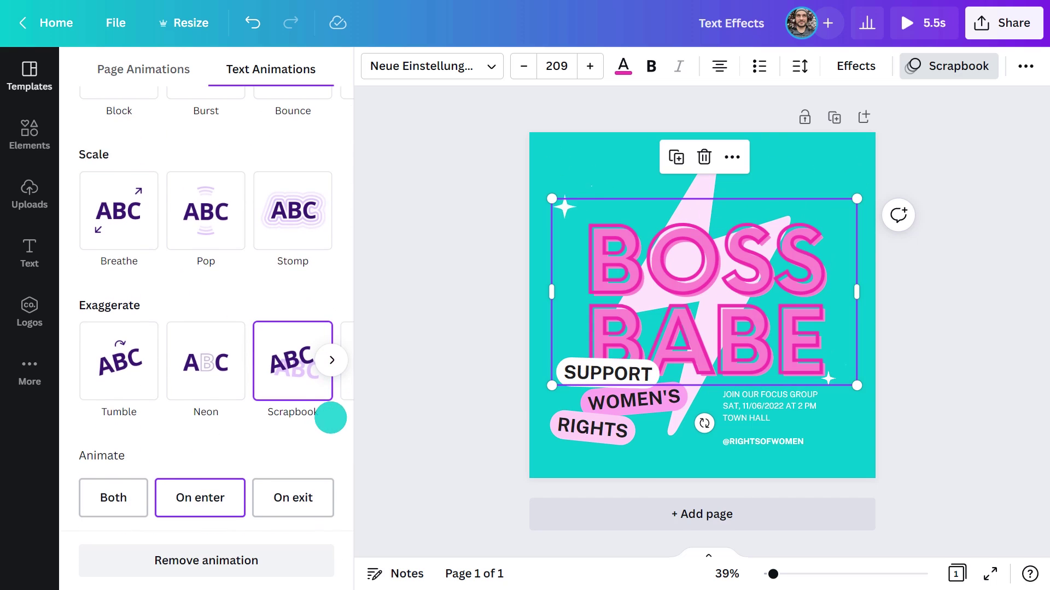
Apply Scrapbook to SUPPORT, WOMEN'S, RIGHTS, the focus group details and BOSS BABE together
left_click(645, 383)
left_click(648, 396, "shift")
left_click(595, 426, "shift")
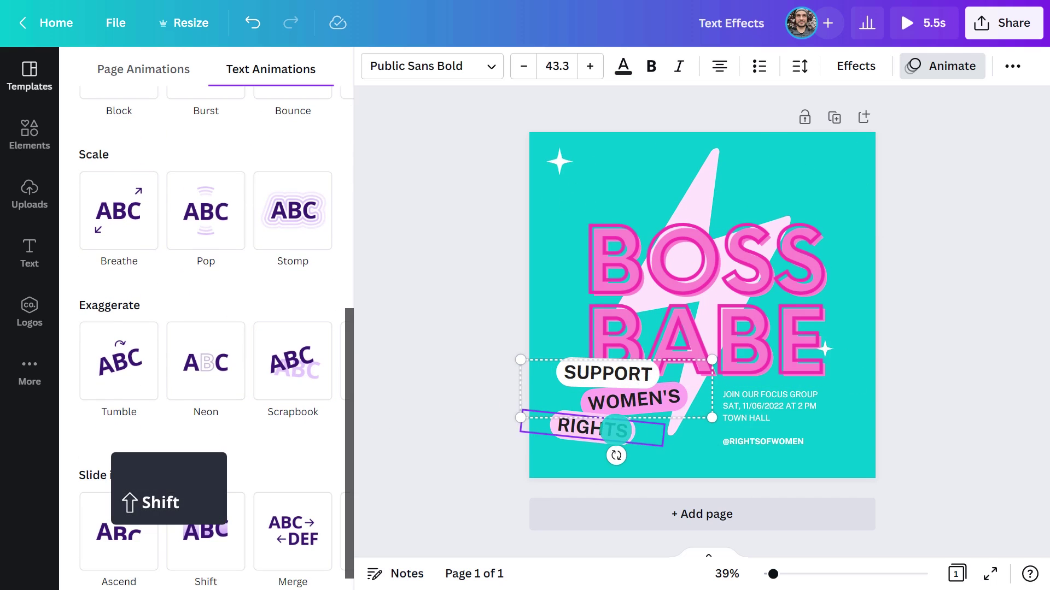
left_click(776, 405, "shift")
left_click(705, 274, "shift")
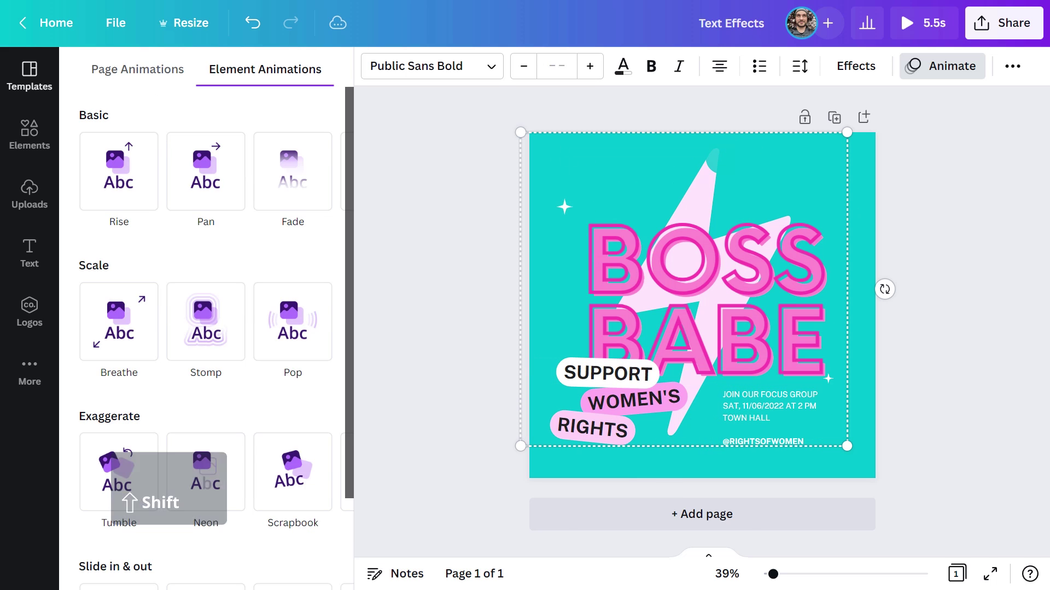
left_click(294, 469)
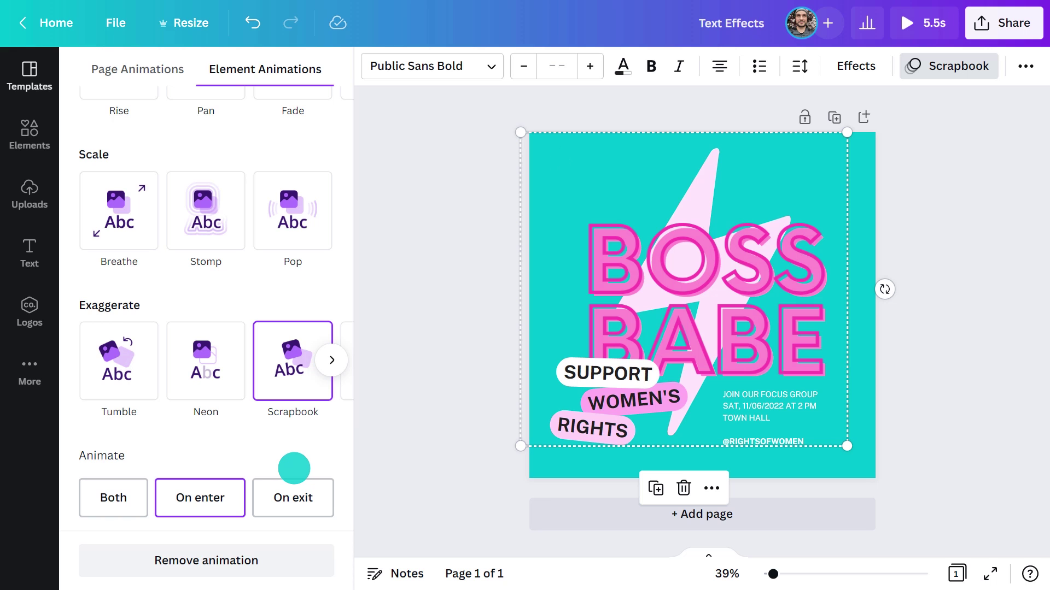
left_click(358, 426)
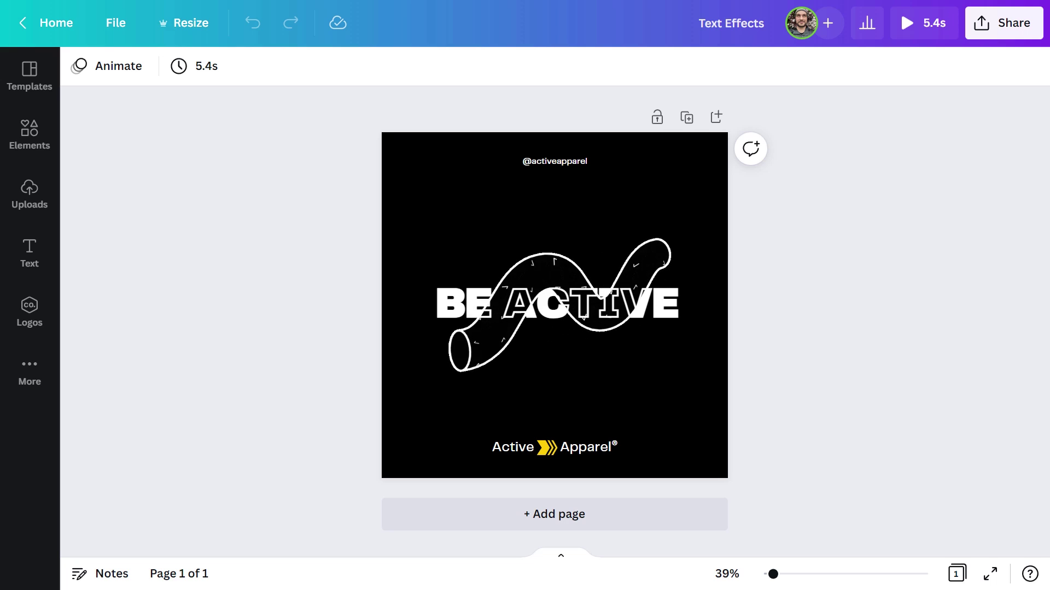
Add a BE ACTIVE text box and enlarge it across the middle of the post
key("t")
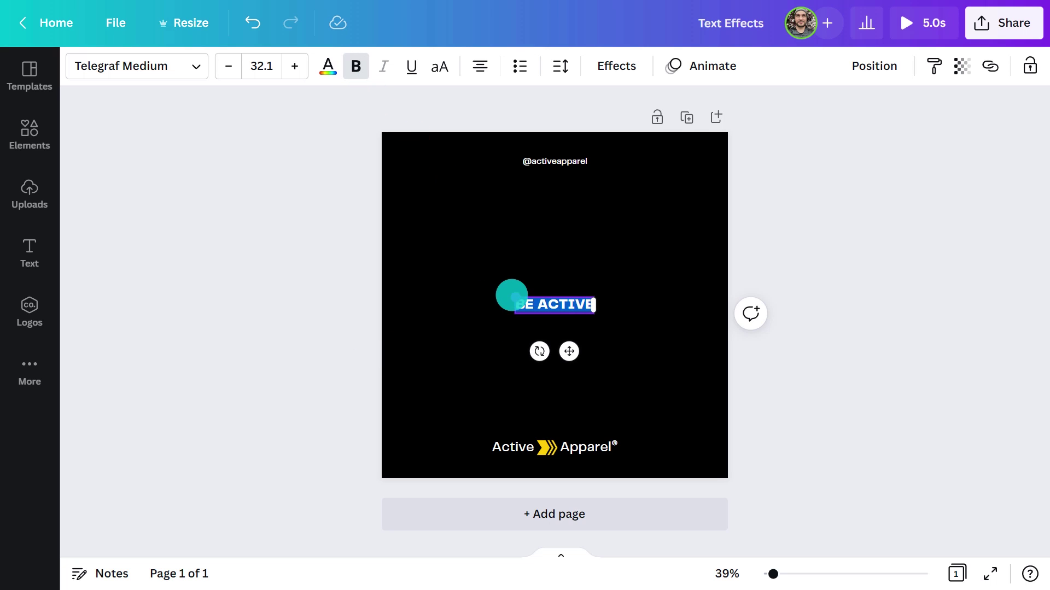
left_click_drag(511, 295, 447, 236)
key("Escape")
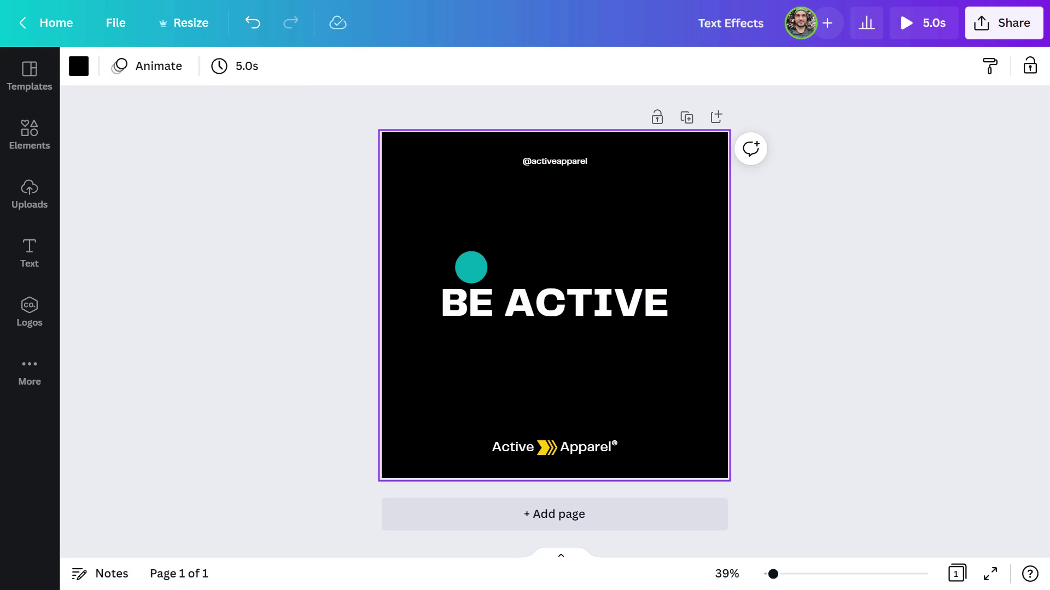
left_click(554, 303)
Duplicate the BE ACTIVE text and make the copy hollow outlined text
key("ctrl+d")
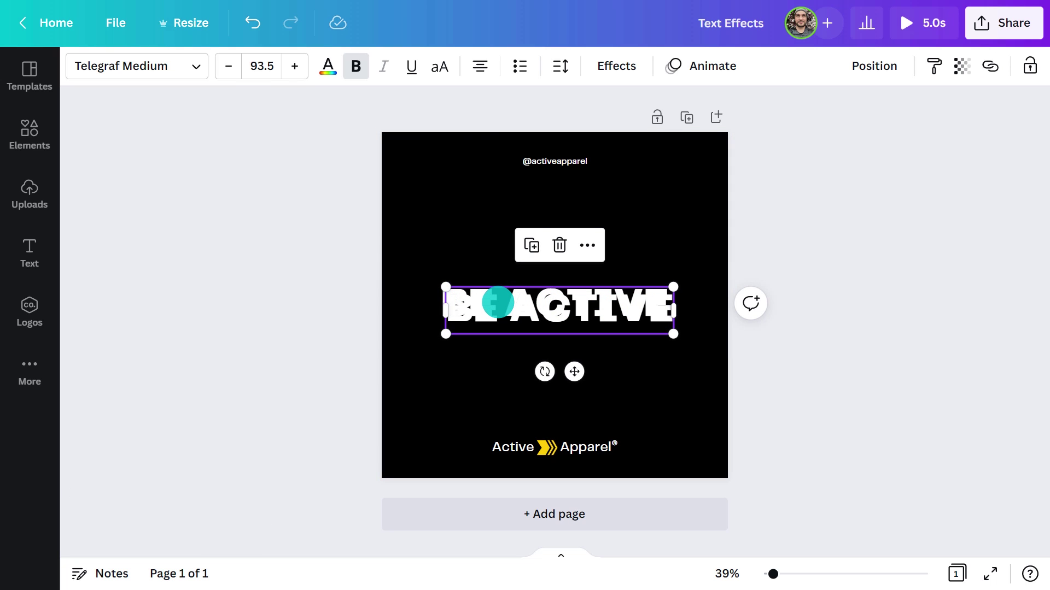
left_click(611, 67)
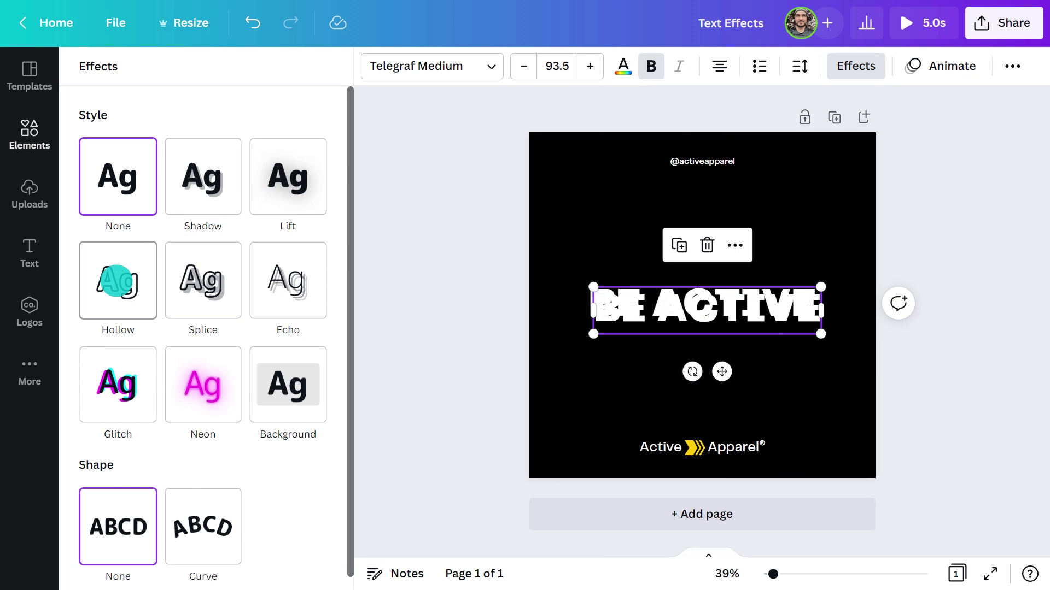
left_click(116, 280)
Search graphics for 'shape memphis 3d' and place the black wave across BE ACTIVE
left_click(30, 131)
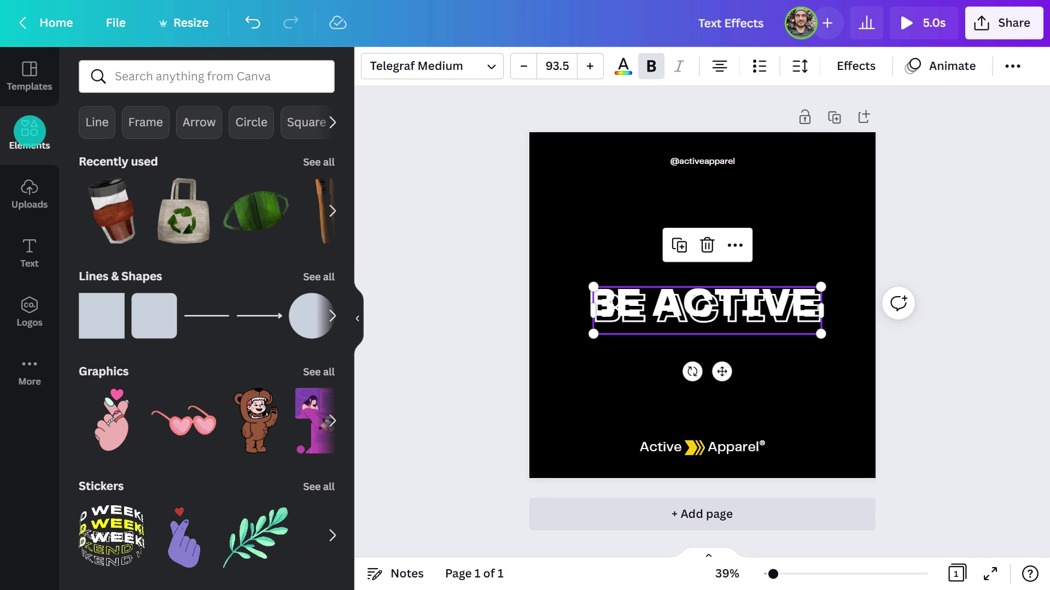
left_click(156, 80)
type("s")
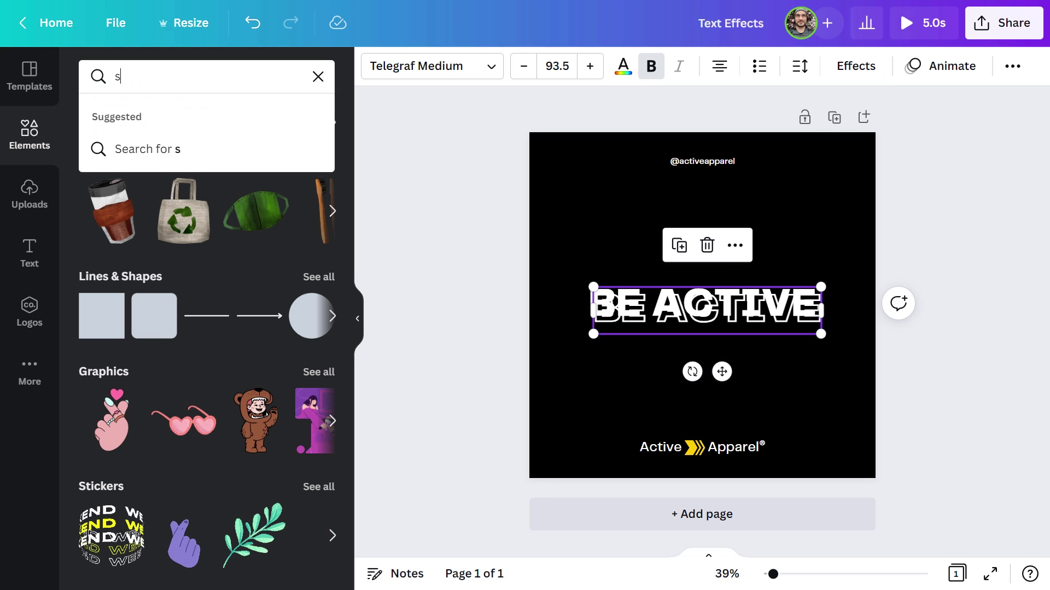
type("hape memphis 3d")
key("Return")
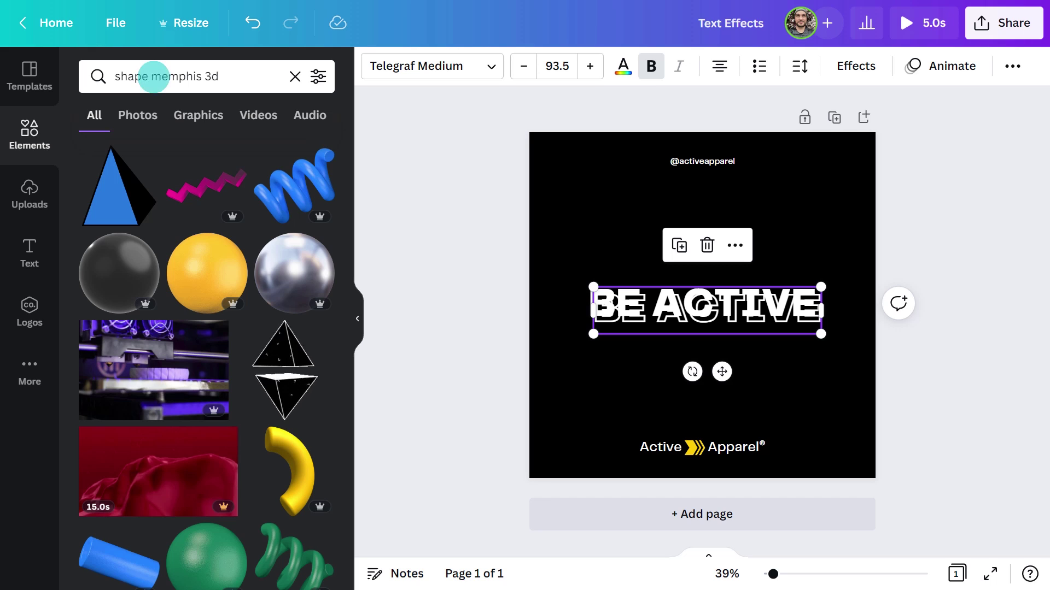
left_click(200, 107)
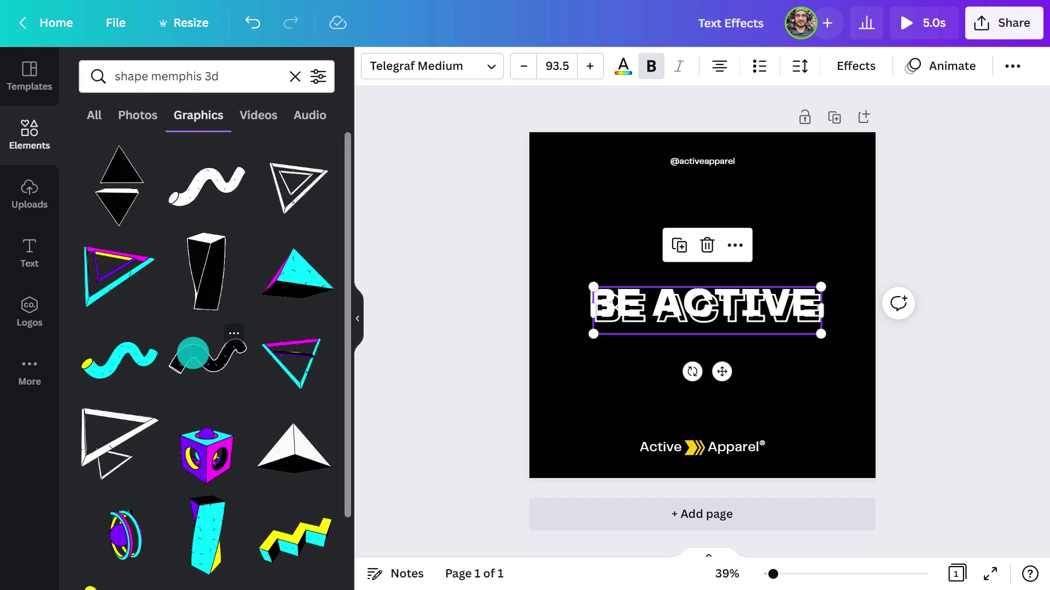
left_click_drag(648, 304, 696, 298)
left_click_drag(733, 380, 627, 344)
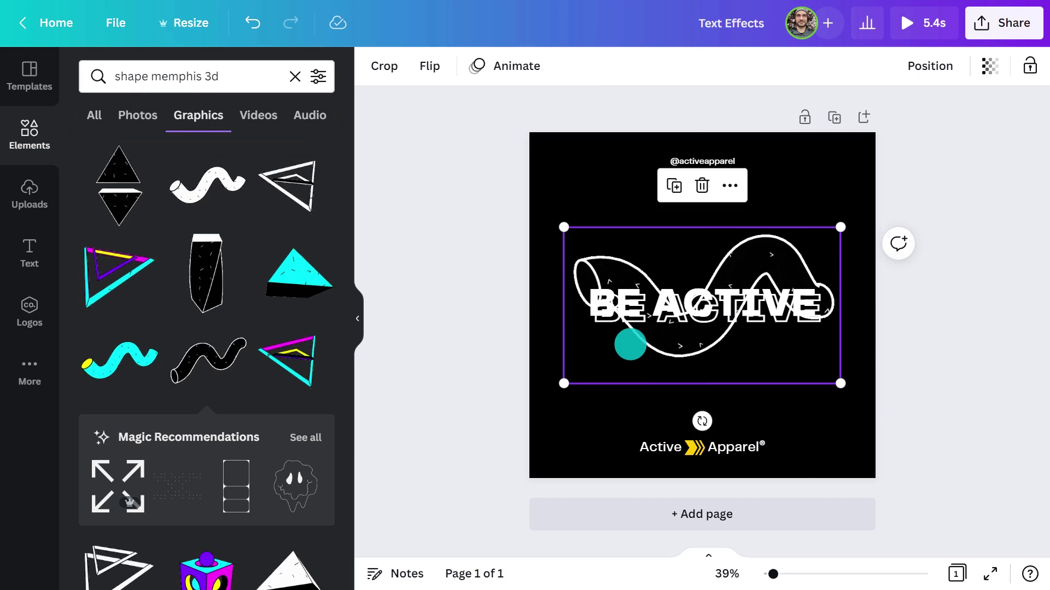
Select the wave graphic and BE ACTIVE text together and centre them on each other
left_click(930, 66)
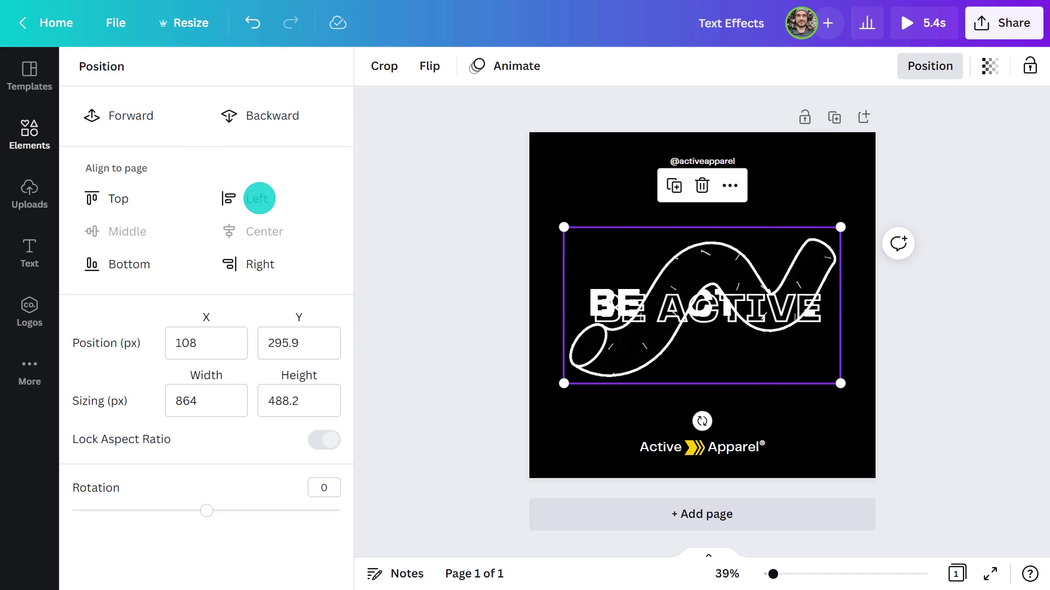
left_click(399, 282)
left_click(359, 306)
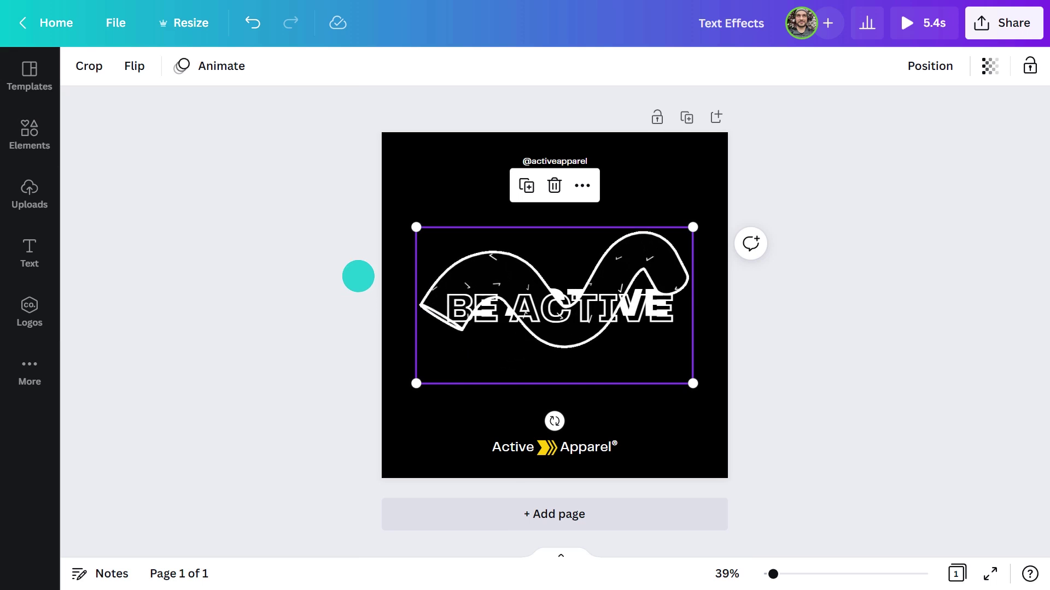
left_click_drag(358, 276, 556, 337)
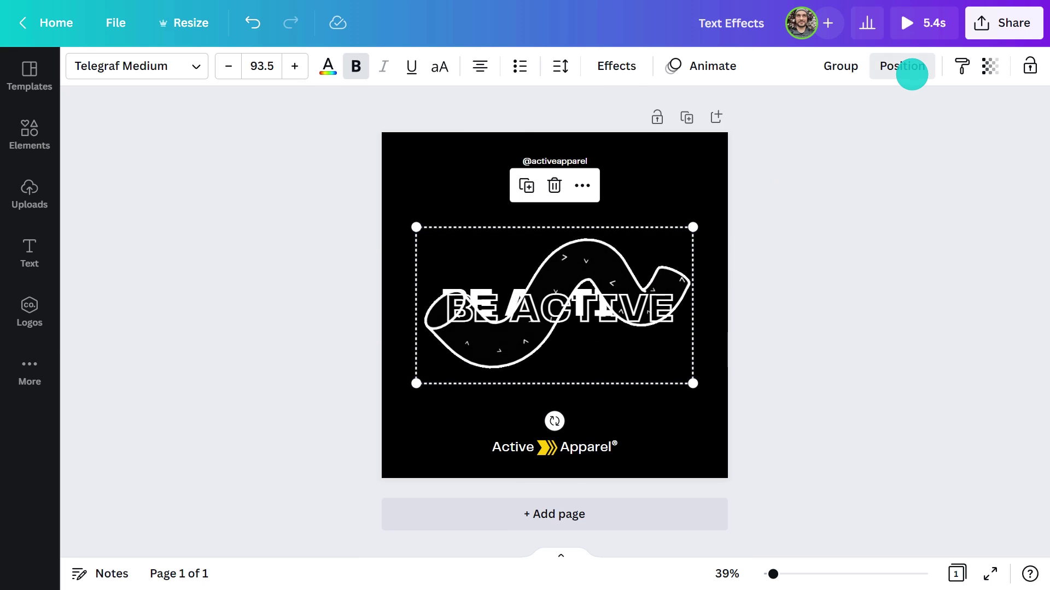
left_click(909, 67)
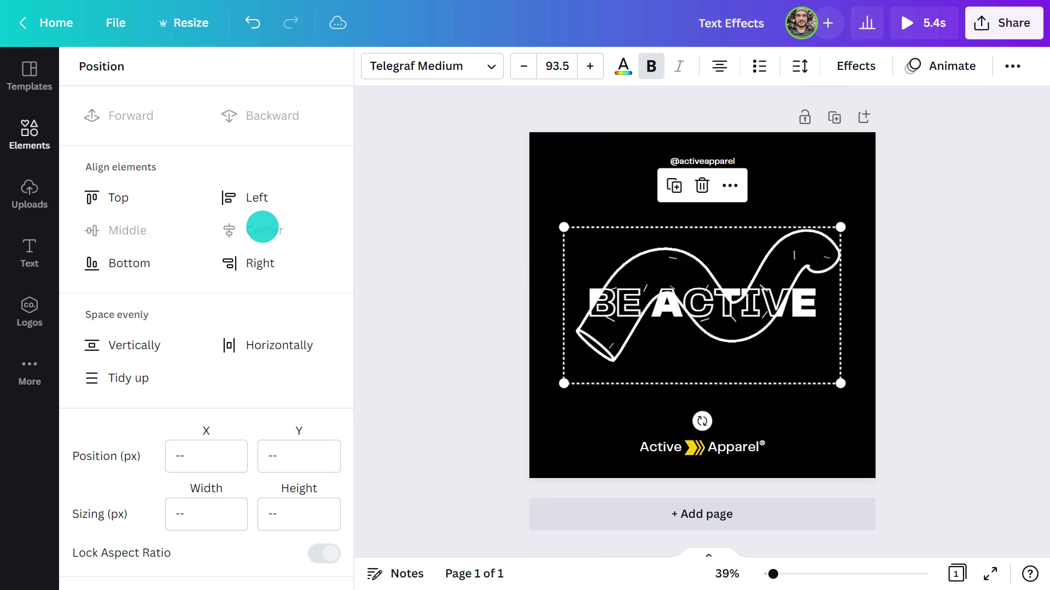
left_click(466, 290)
left_click(360, 283)
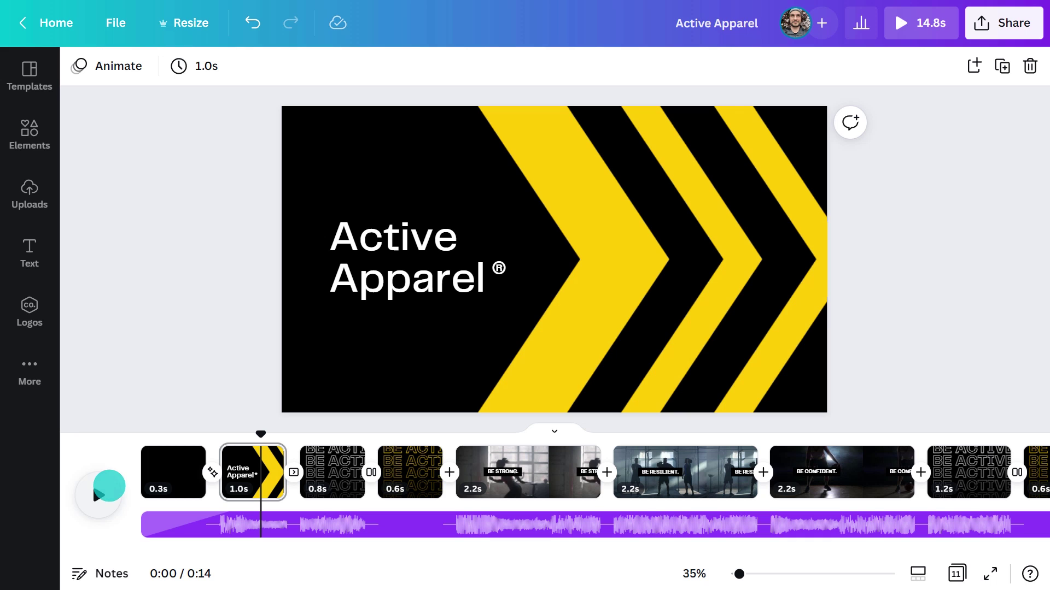
Give the Active Apparel title the Pan animation
left_click(109, 485)
left_click(402, 279)
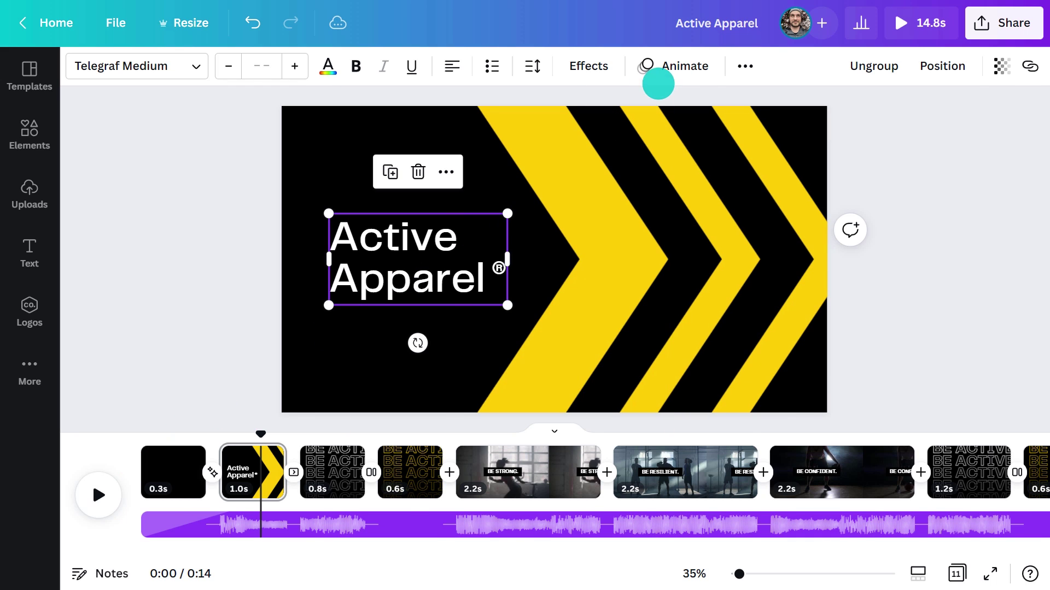
left_click(658, 82)
left_click(190, 167)
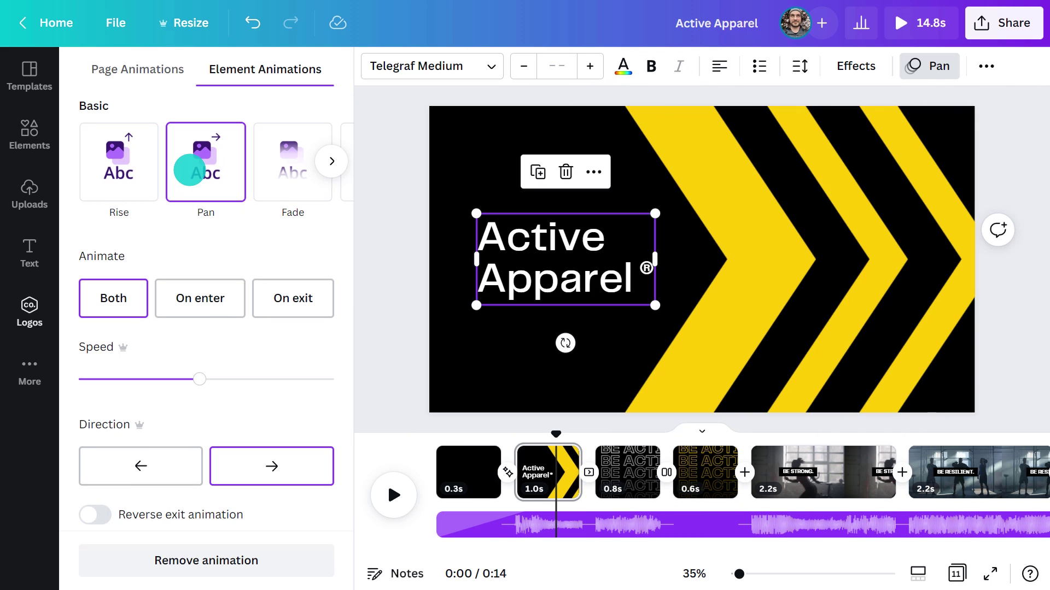
Apply the Tectonic animation to the repeated BE ACTIVE text on the white page
left_click(621, 475)
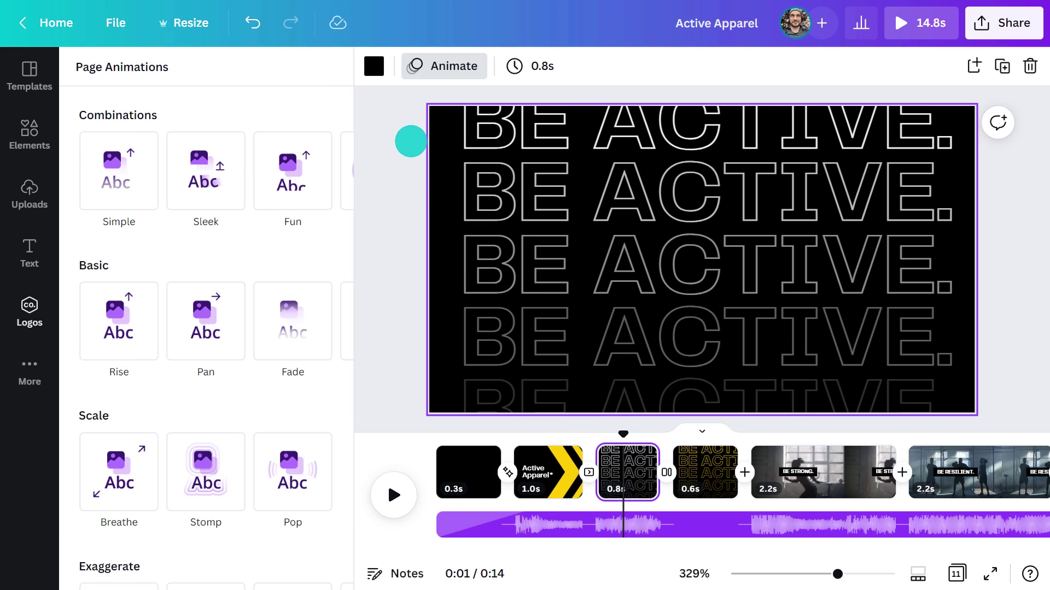
left_click(552, 386)
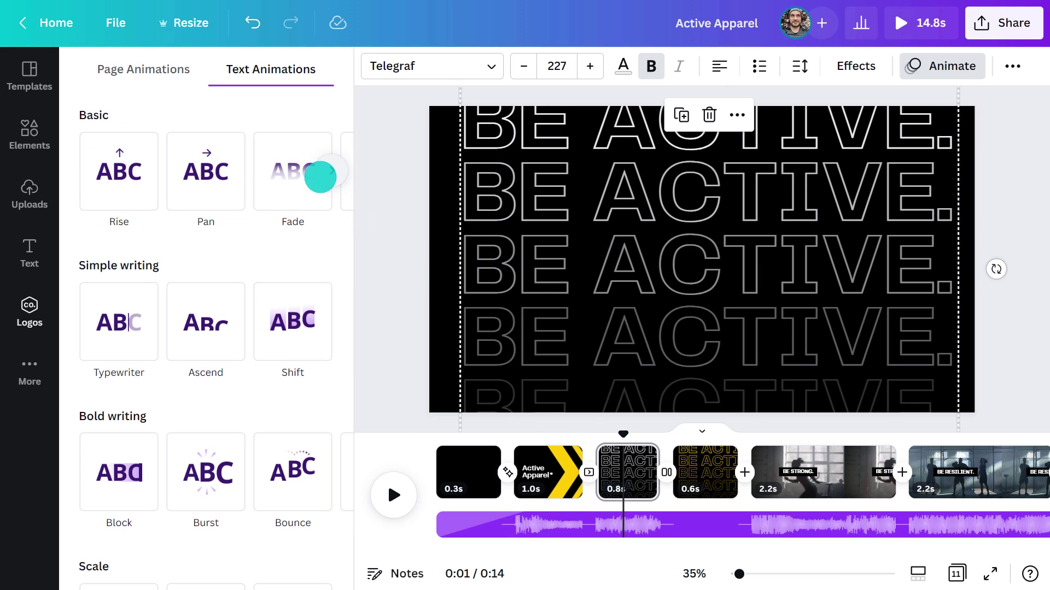
left_click(328, 172)
left_click(294, 180)
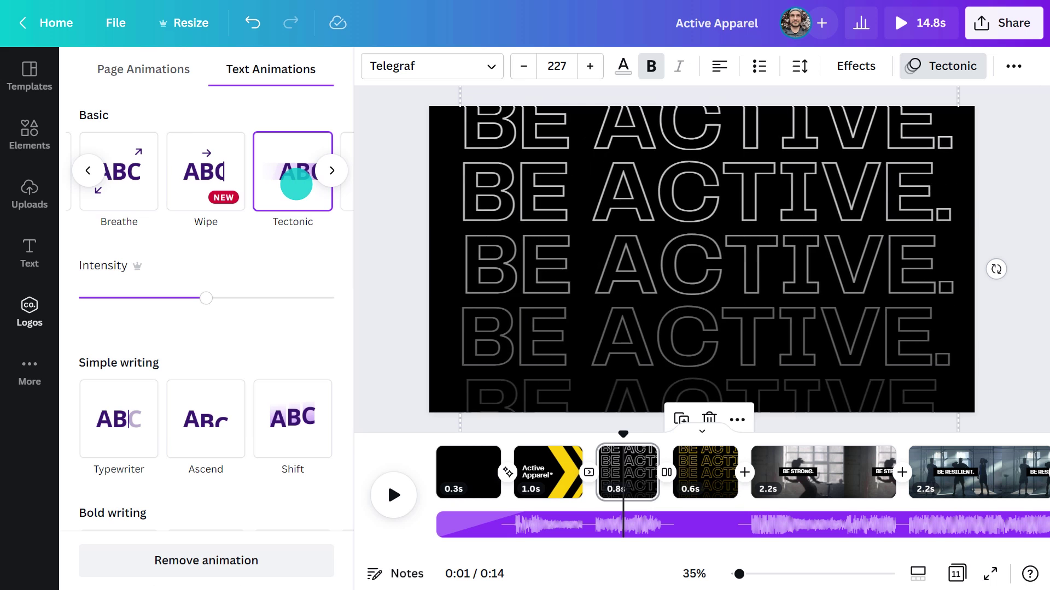
Apply the Breathe animation to the BE ACTIVE text on the yellow page
left_click(696, 454)
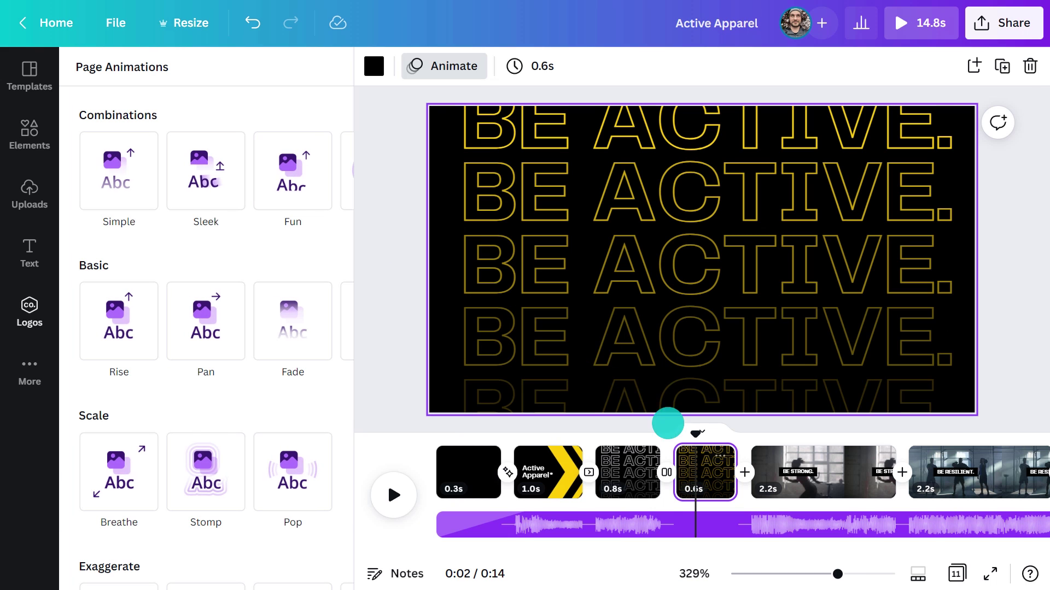
left_click_drag(387, 119, 571, 395)
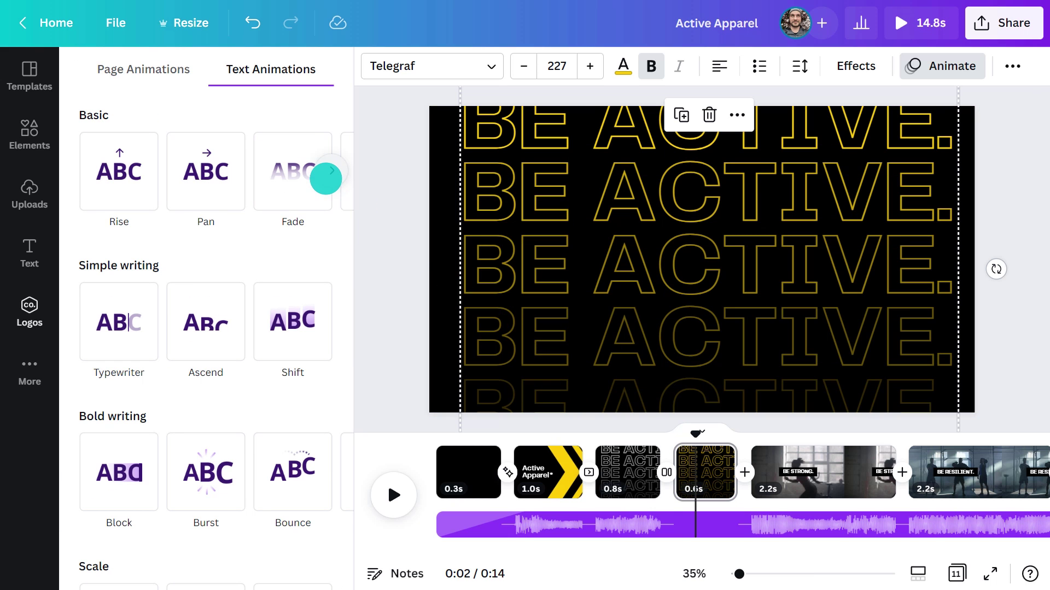
left_click(330, 171)
left_click(122, 157)
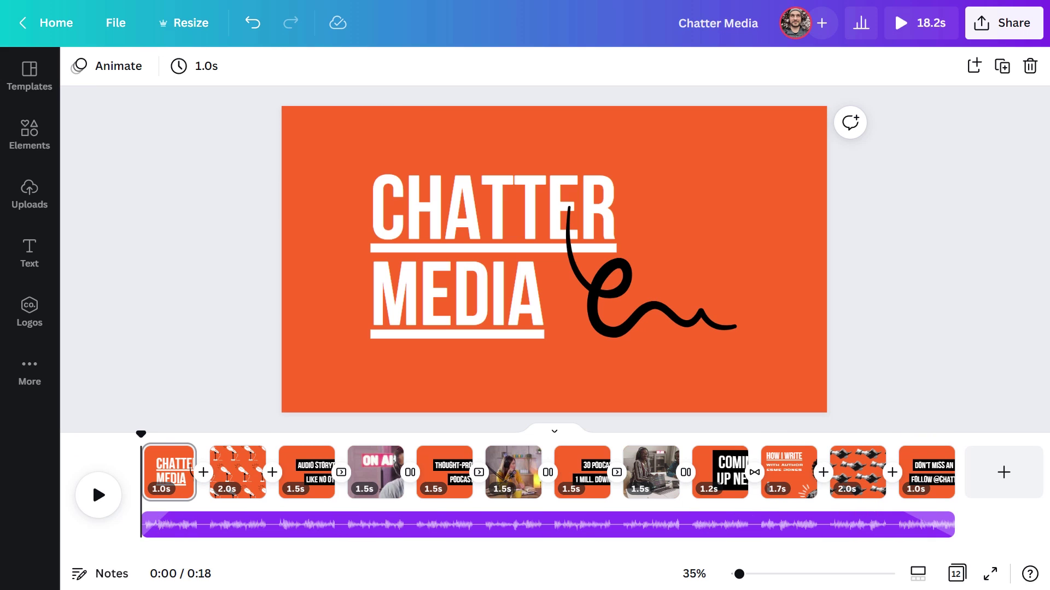
Give the CHATTER MEDIA title and squiggle the Neon animation
left_click_drag(259, 268, 590, 310)
left_click(705, 65)
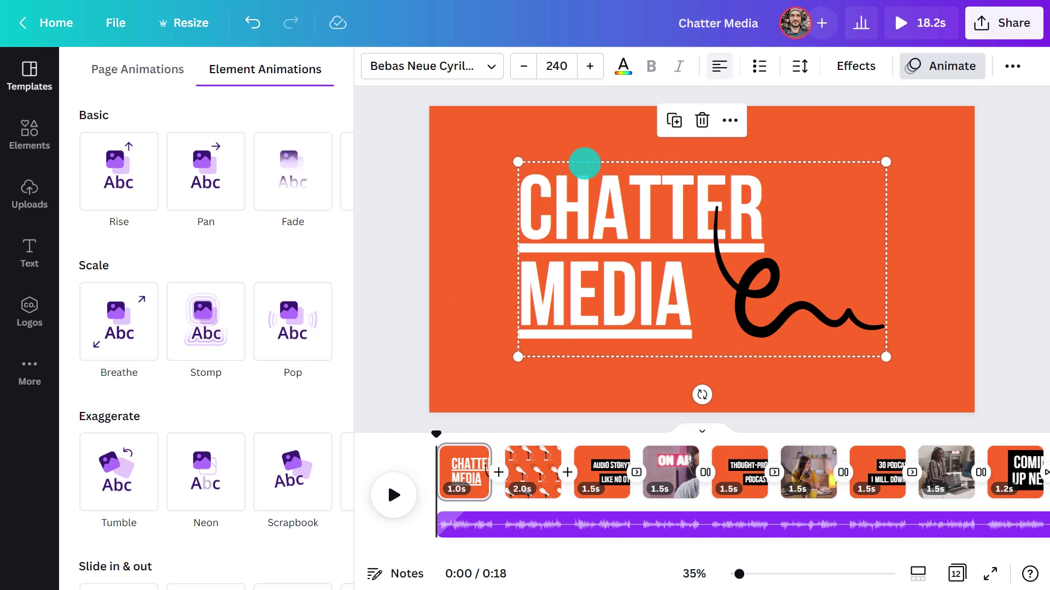
left_click(208, 452)
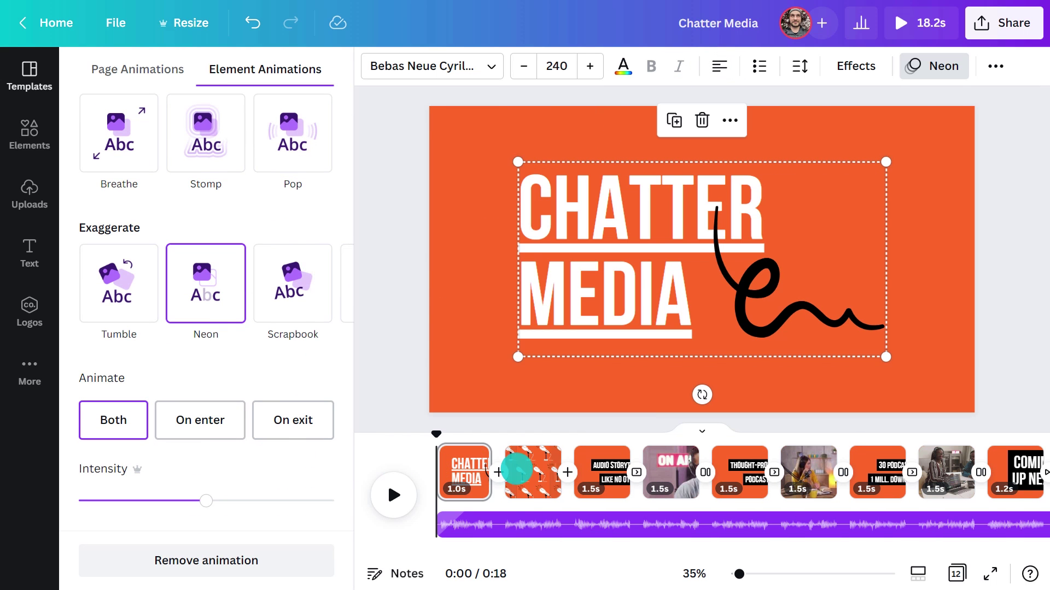
Apply Scrapbook to the microphone pattern page and the AUDIO STORYTELLING text
left_click(517, 468)
left_click_drag(394, 129, 986, 388)
left_click(271, 451)
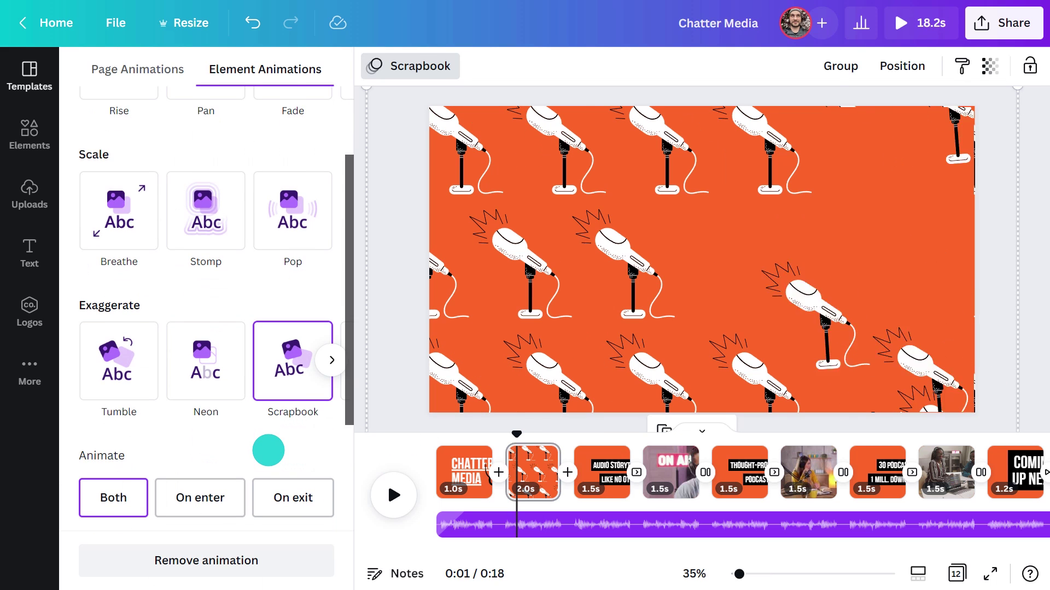
left_click(586, 459)
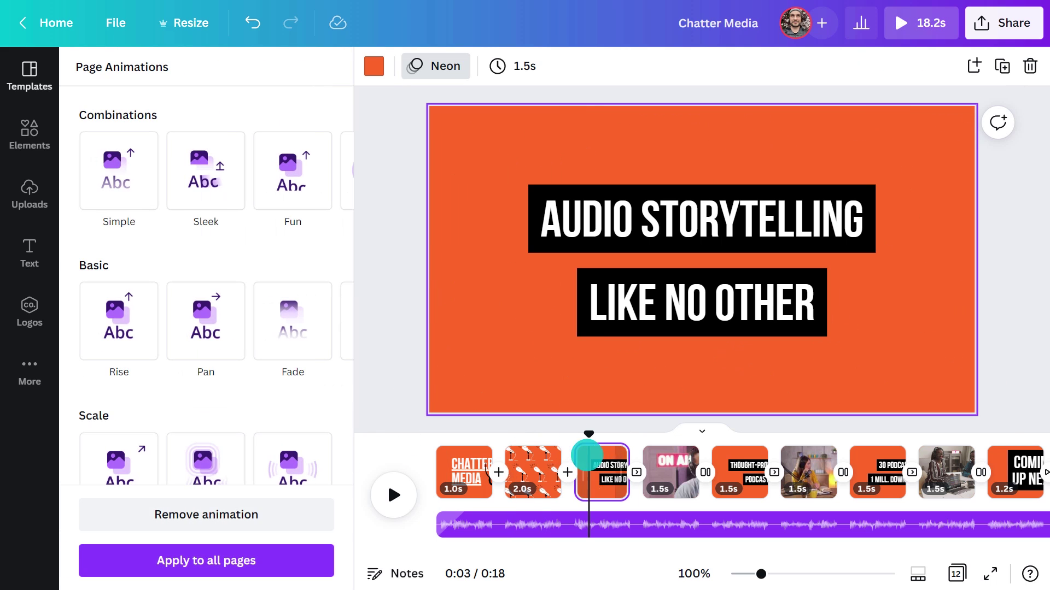
left_click(646, 323)
scroll(338, 425, "down", 8)
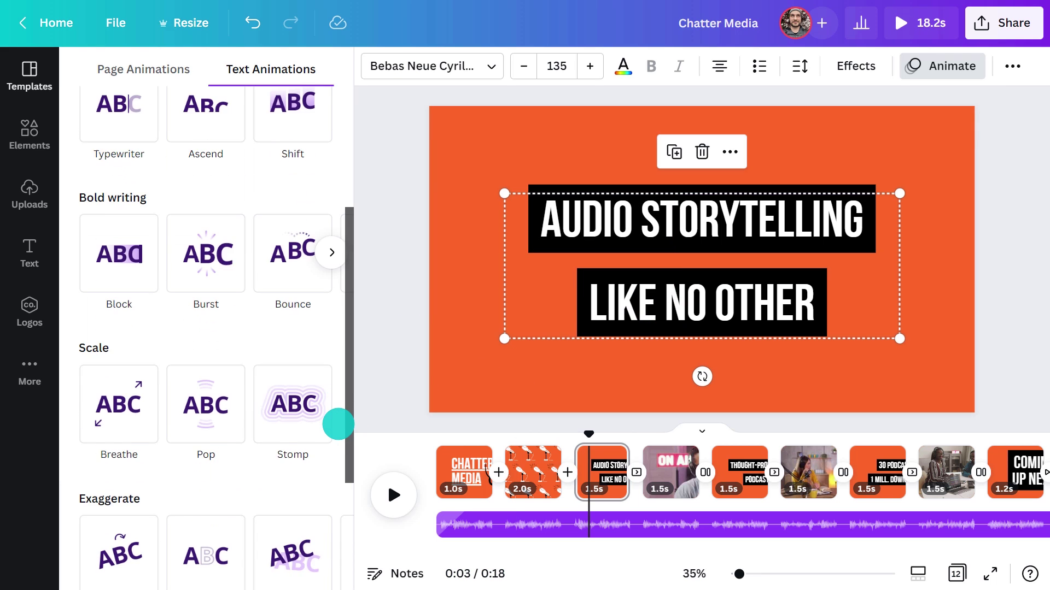
left_click(292, 389)
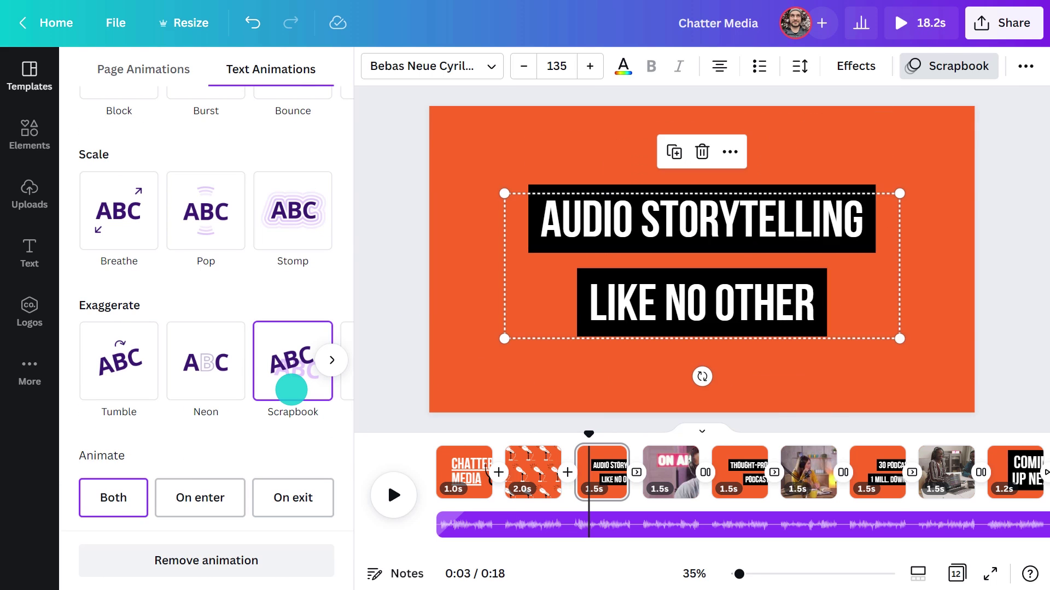